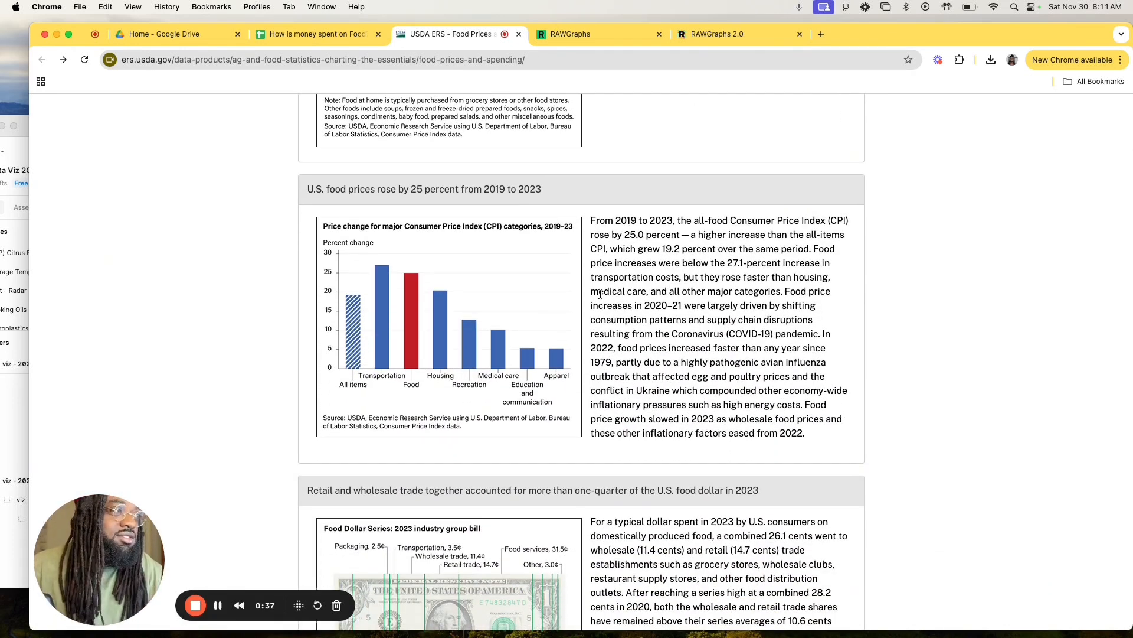
# Step: Open the detail page of the 2023 food dollar chart and examine how the dollar divides across its categories
pyautogui.scroll(-4, 601, 294)
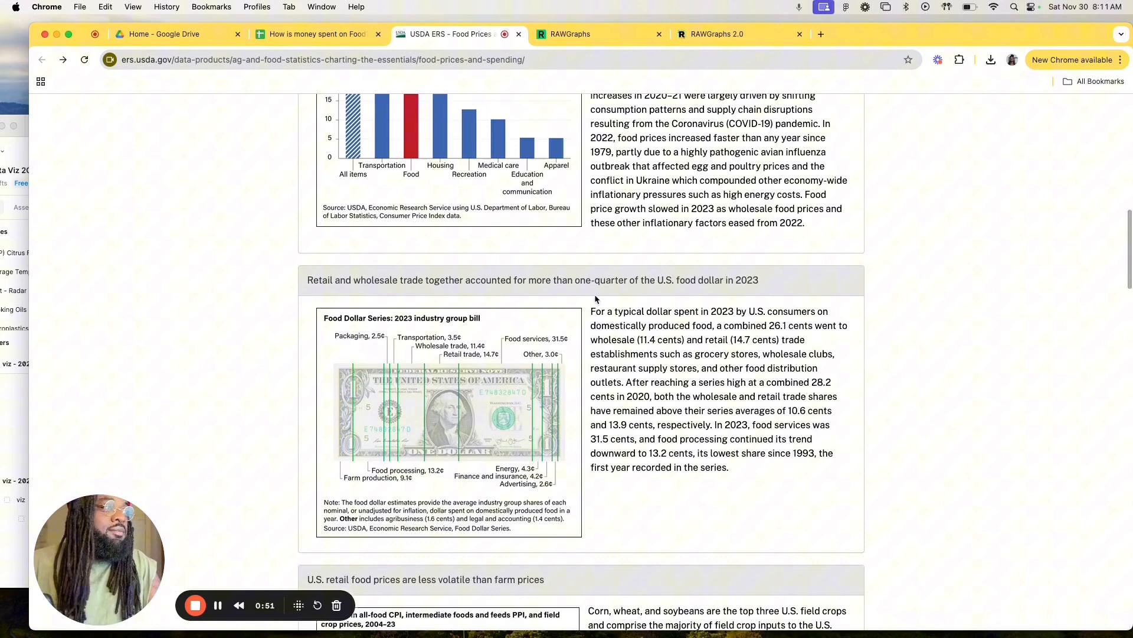
pyautogui.scroll(-1, 596, 298)
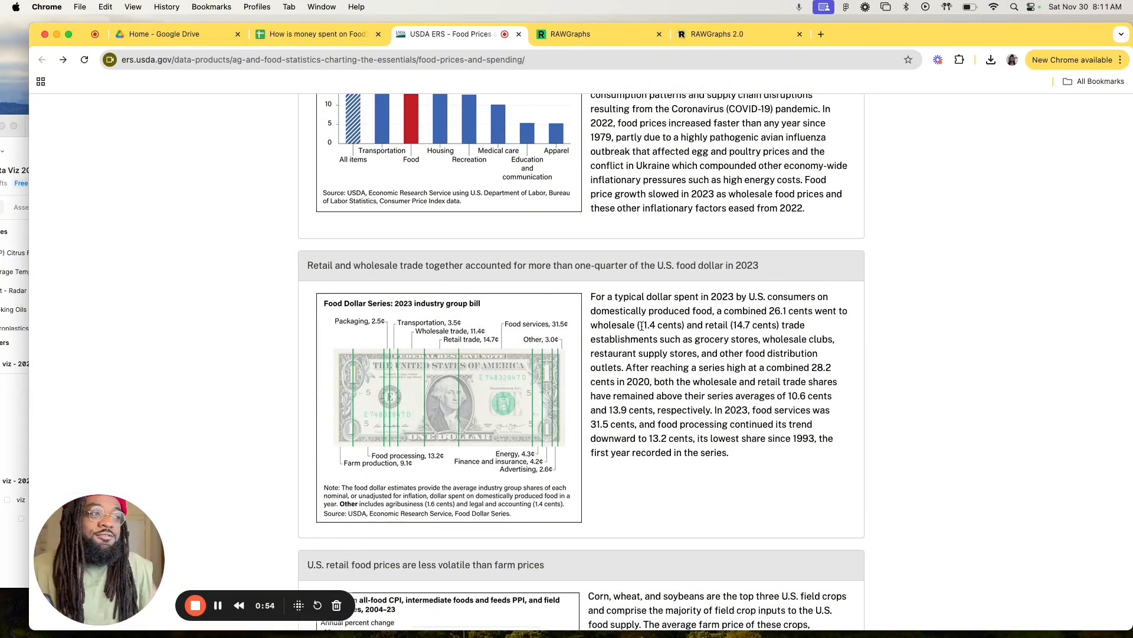
pyautogui.scroll(-1, 642, 325)
pyautogui.click(544, 342)
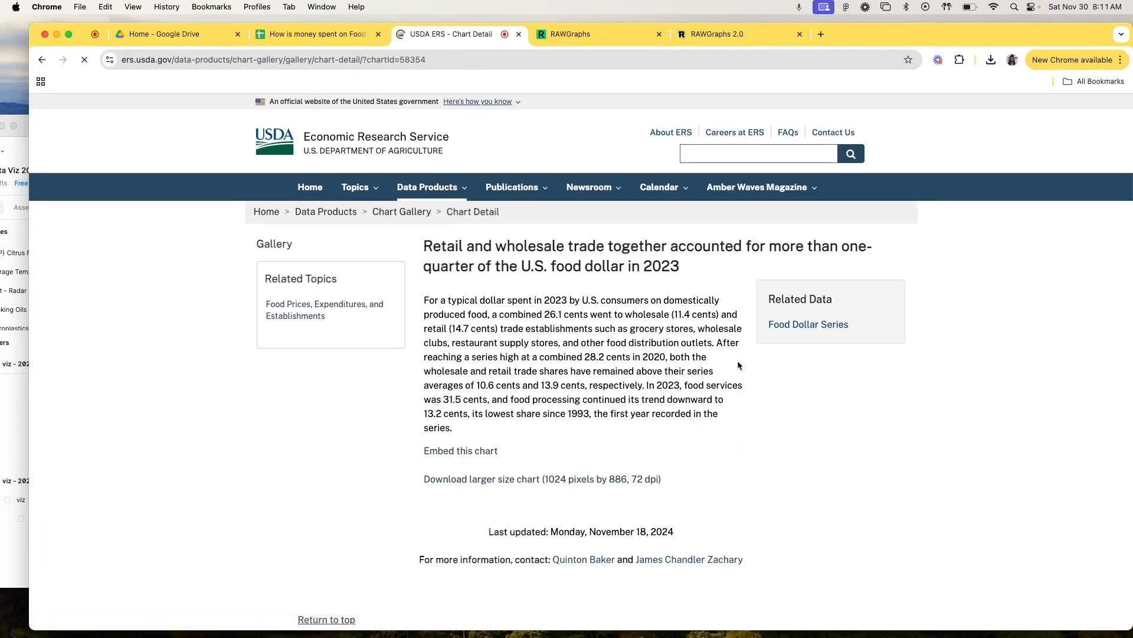
pyautogui.scroll(-1, 738, 380)
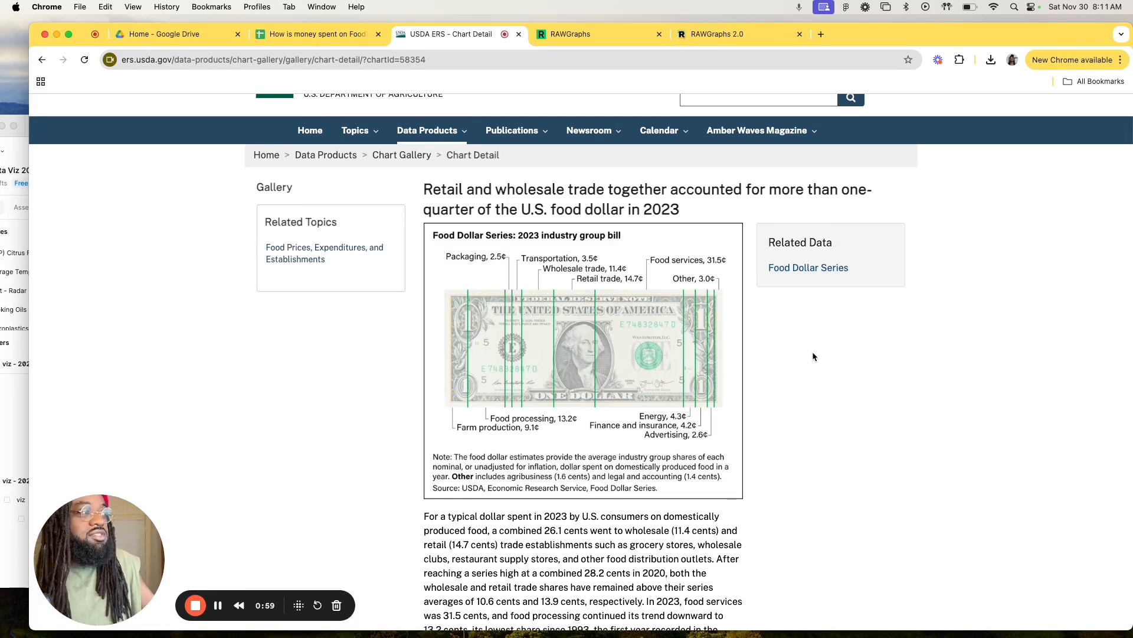
pyautogui.scroll(1, 813, 356)
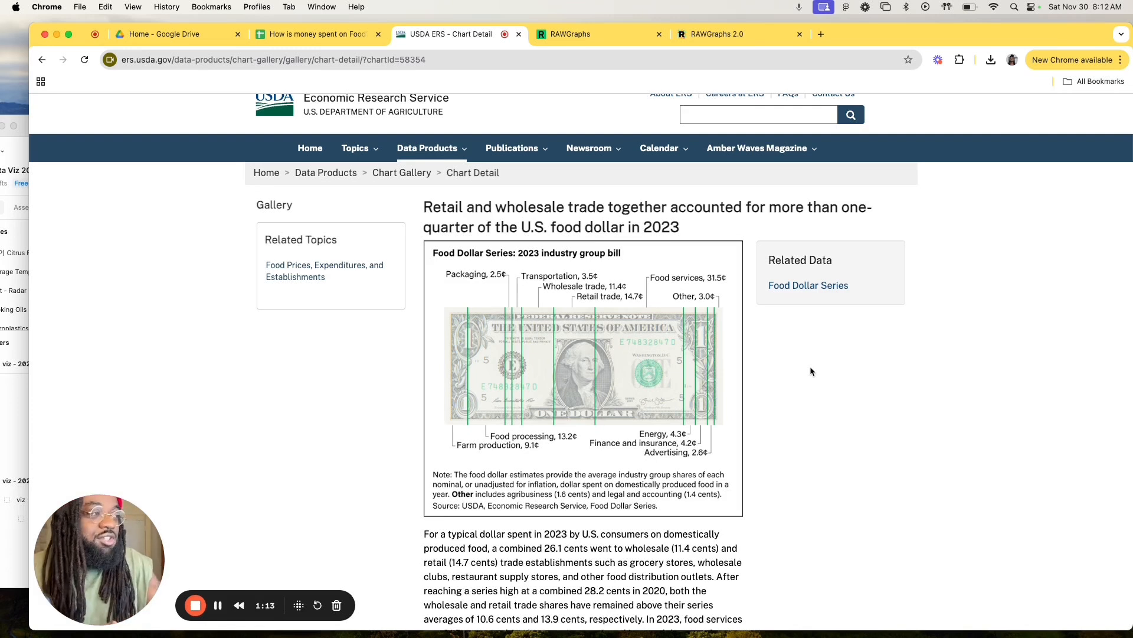
pyautogui.scroll(-1, 521, 406)
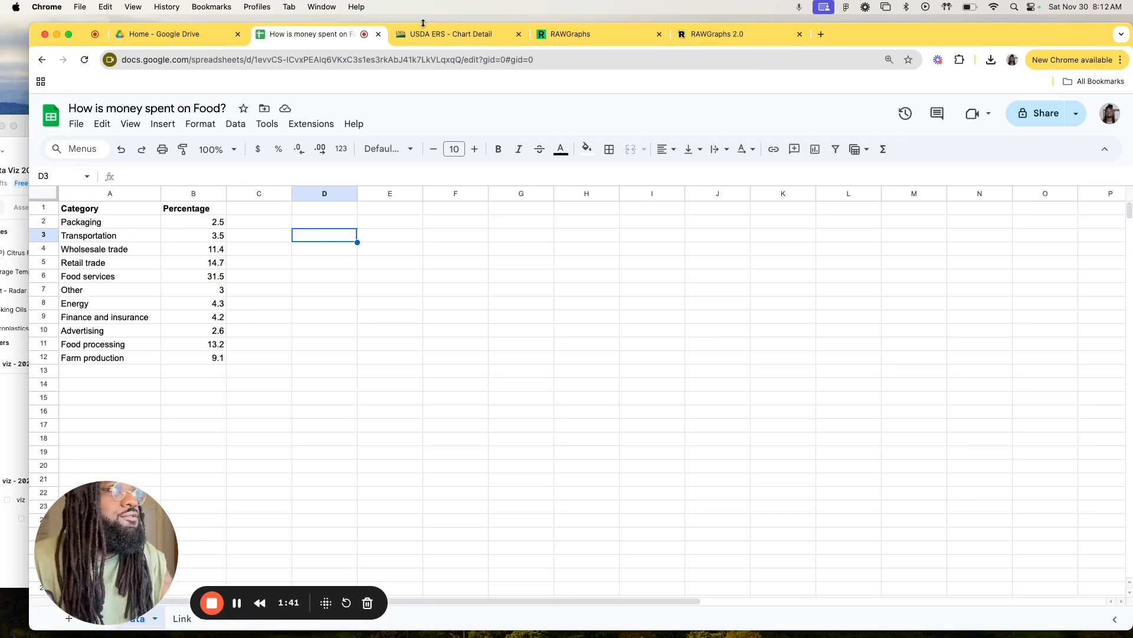
pyautogui.click(465, 34)
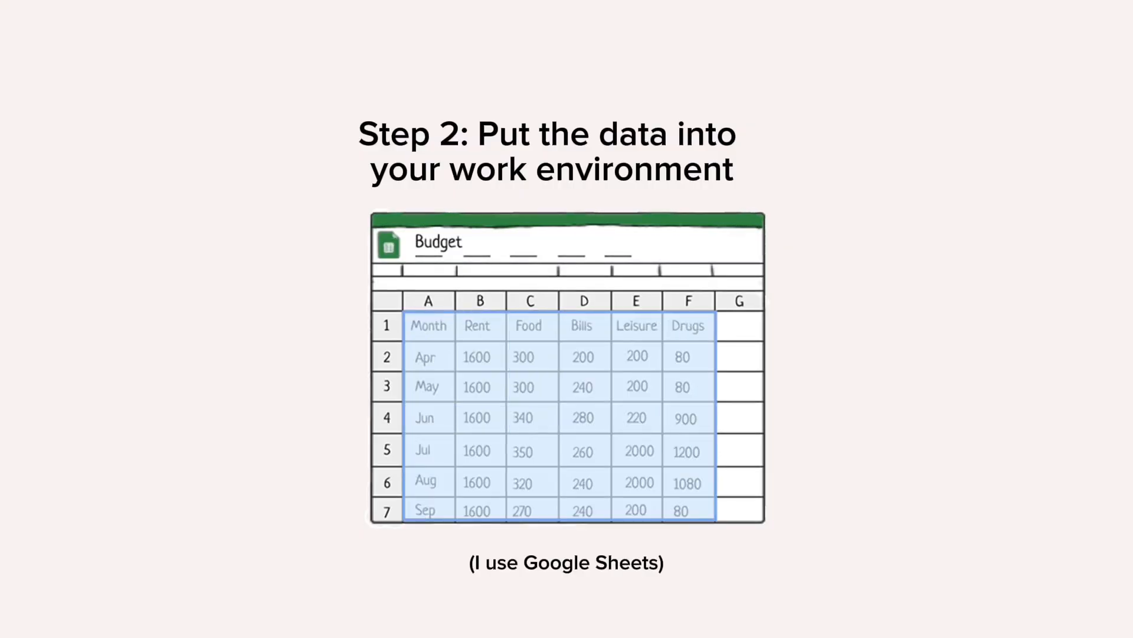
# Step: Insert a pie chart from the Category and Percentage data in A1:B12
pyautogui.moveTo(83, 207); pyautogui.dragTo(209, 358)
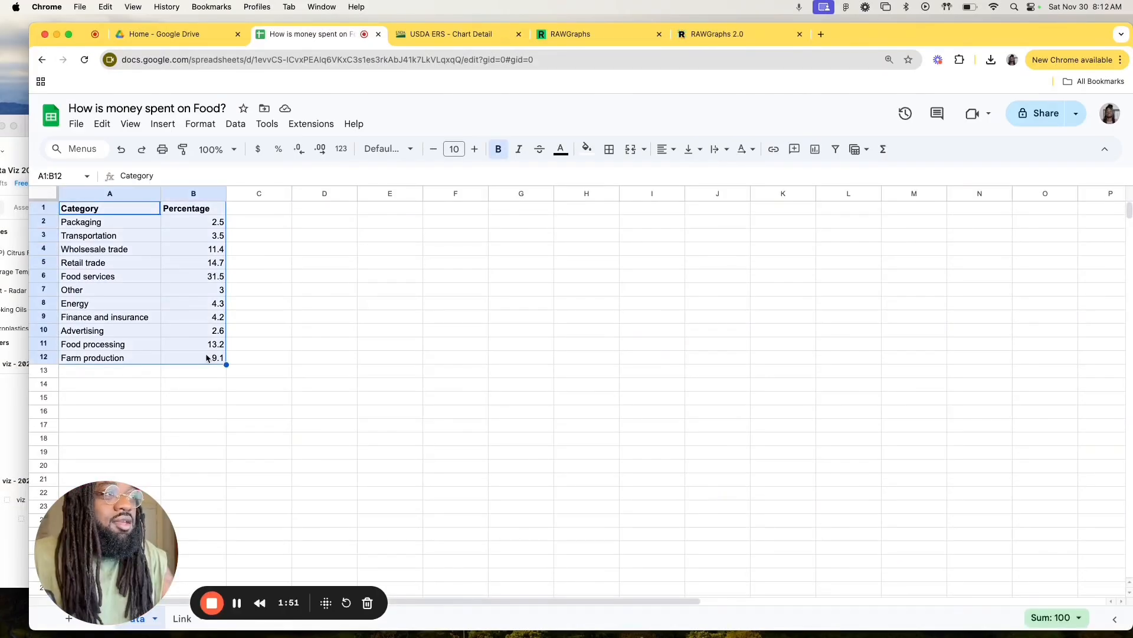
pyautogui.click(163, 124)
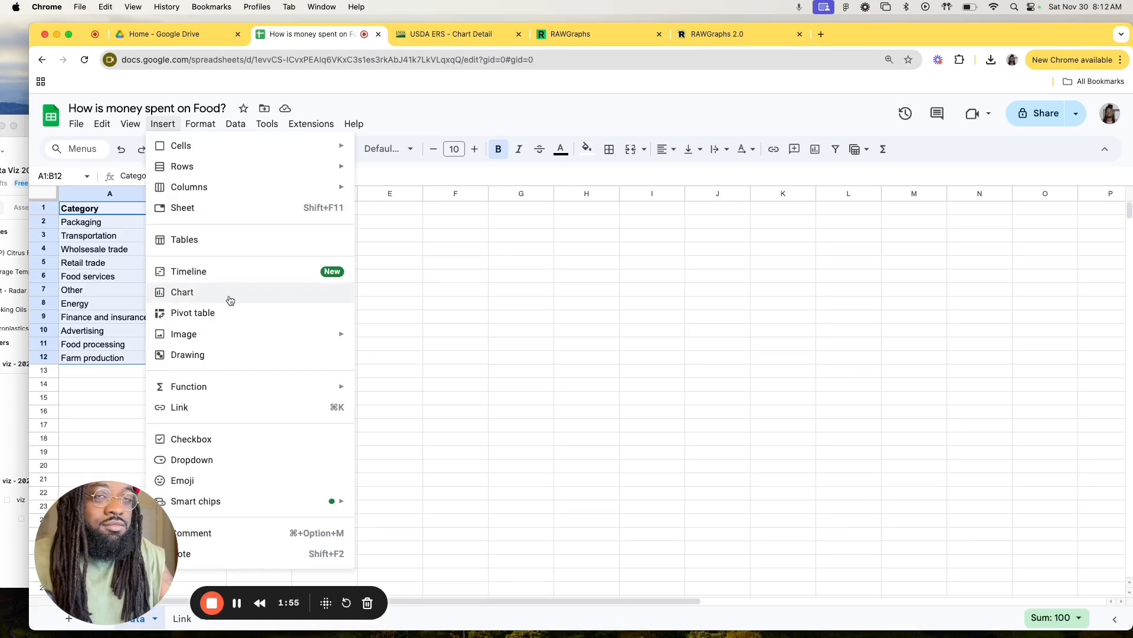
pyautogui.click(230, 300)
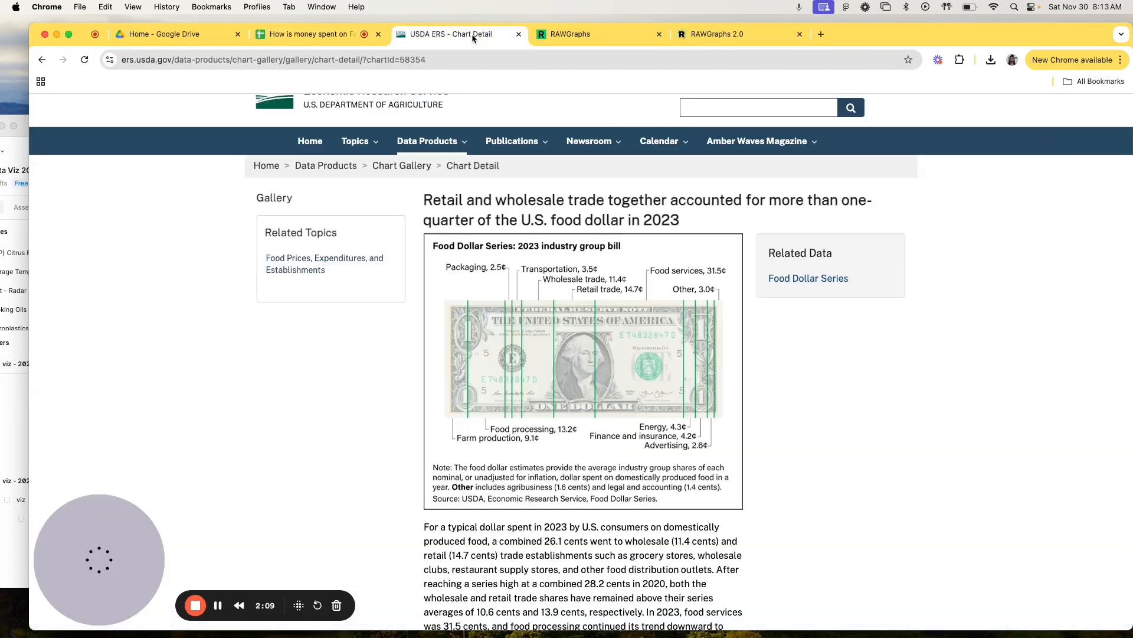
# Step: Compare the spreadsheet's pie chart with the dollar bill chart on the USDA page
pyautogui.click(472, 37)
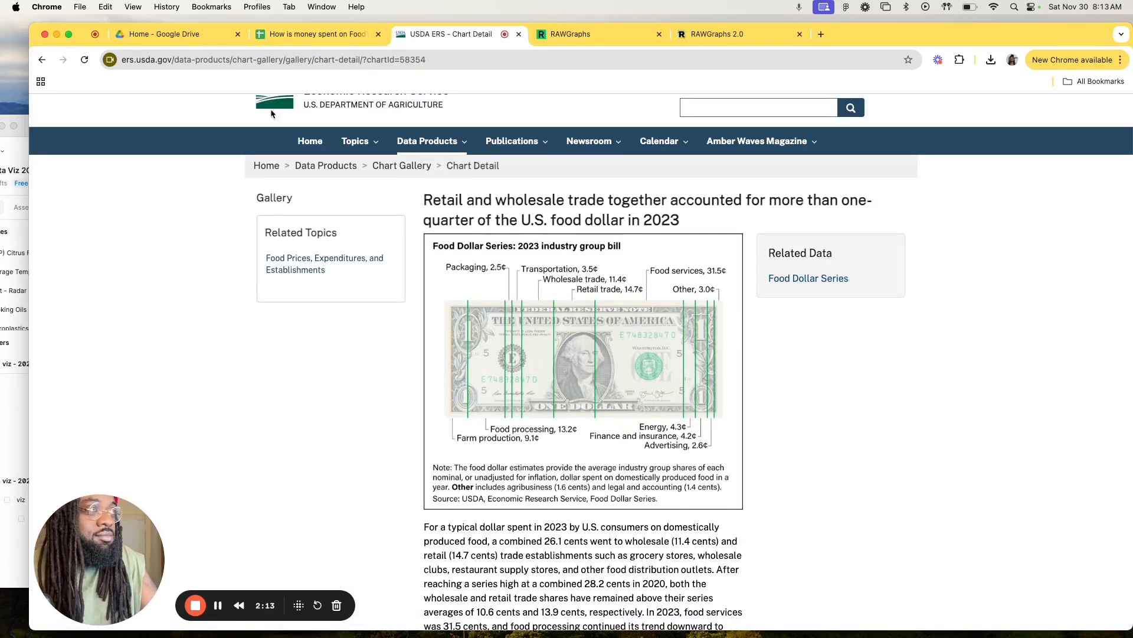
pyautogui.click(301, 34)
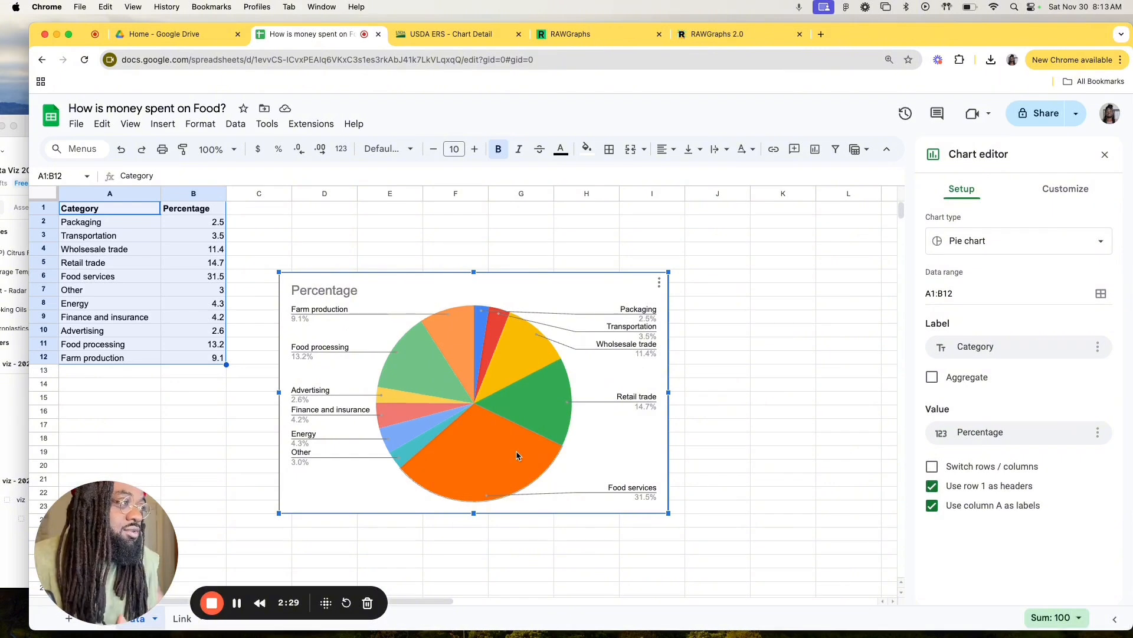
pyautogui.click(523, 373)
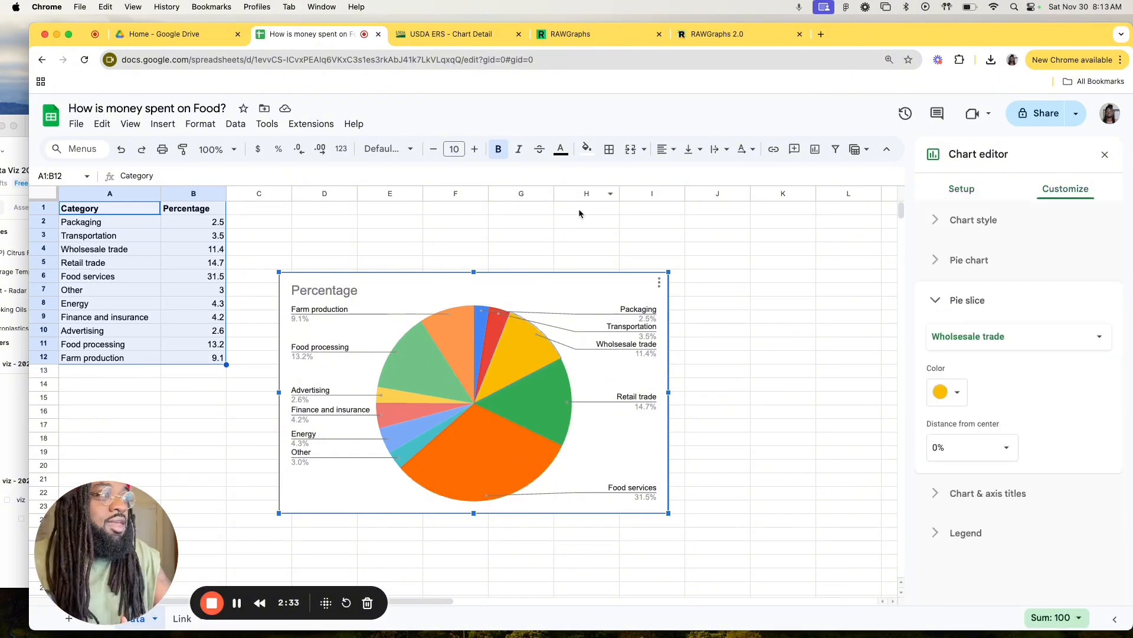
pyautogui.click(541, 253)
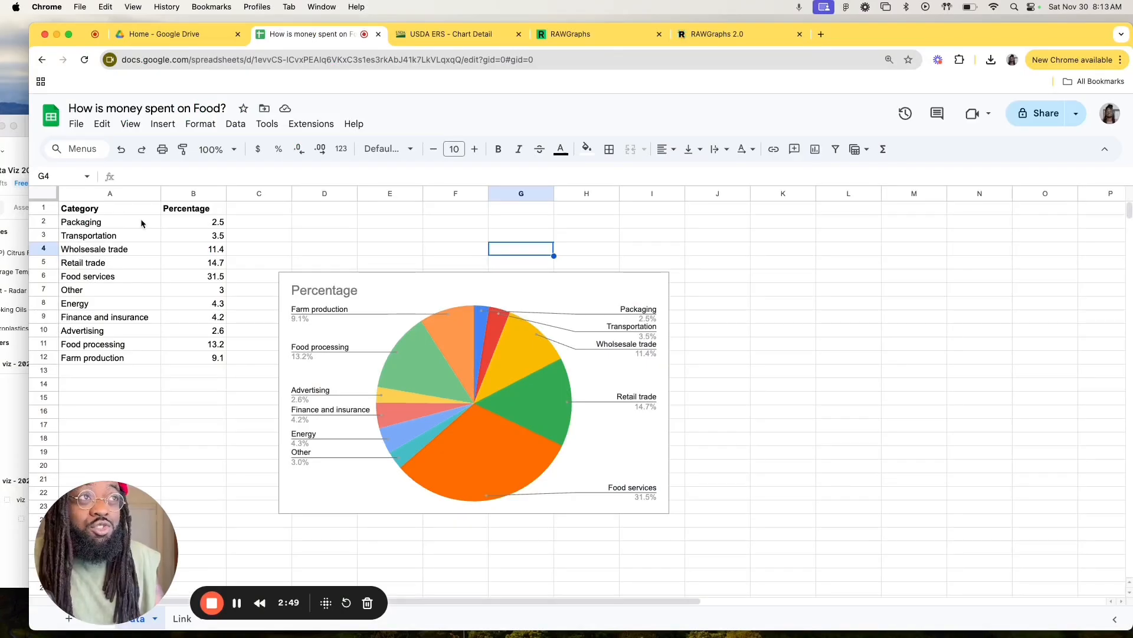
# Step: Copy the Category and Percentage table in A1:B12 and load it as pasted data into a new RAWGraphs project
pyautogui.moveTo(118, 208); pyautogui.dragTo(219, 354)
pyautogui.press('super+c')
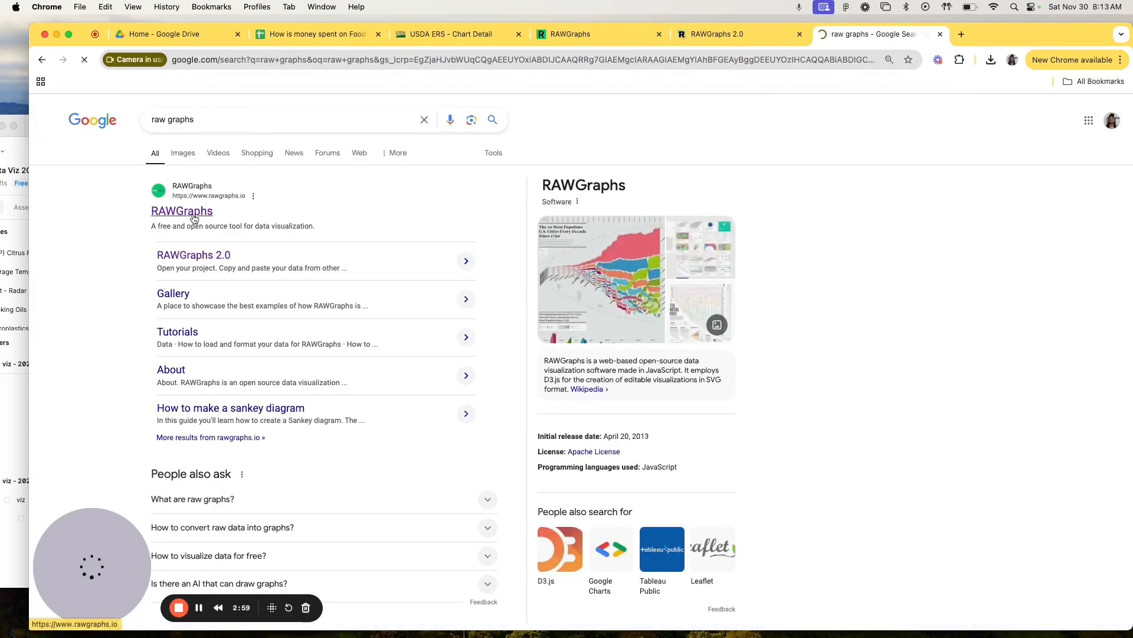
pyautogui.click(196, 216)
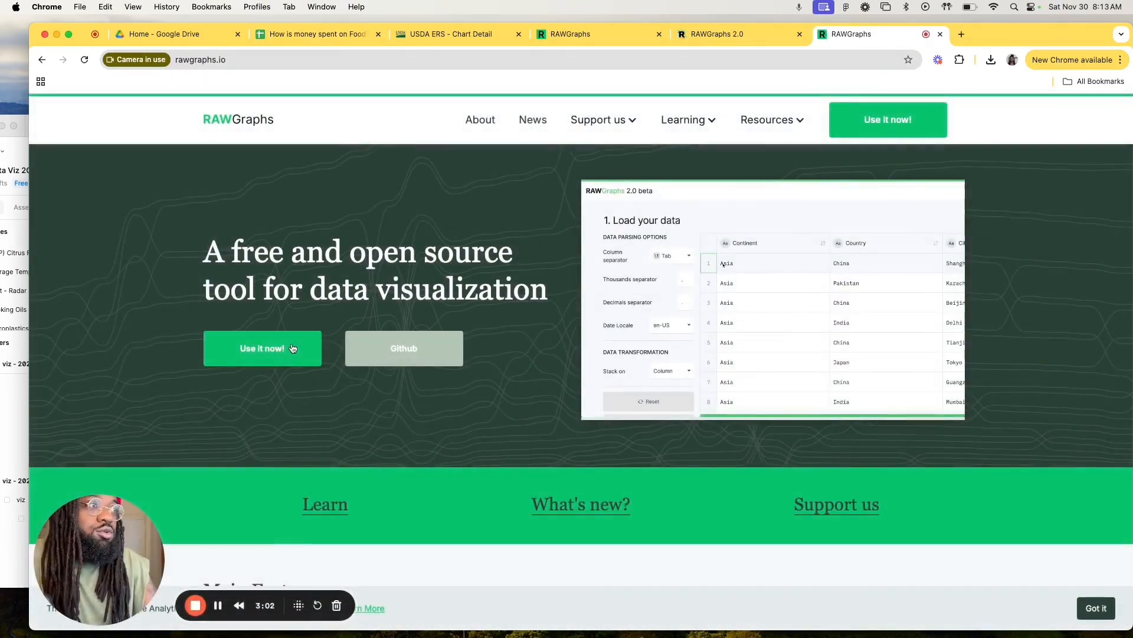
pyautogui.click(293, 347)
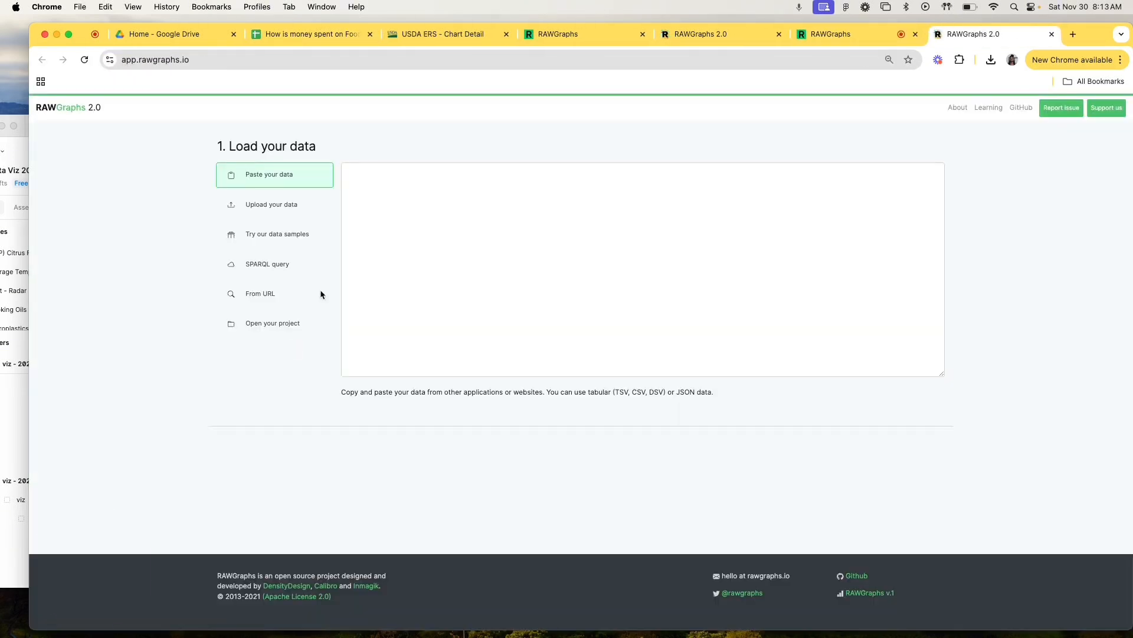
pyautogui.press('super+v')
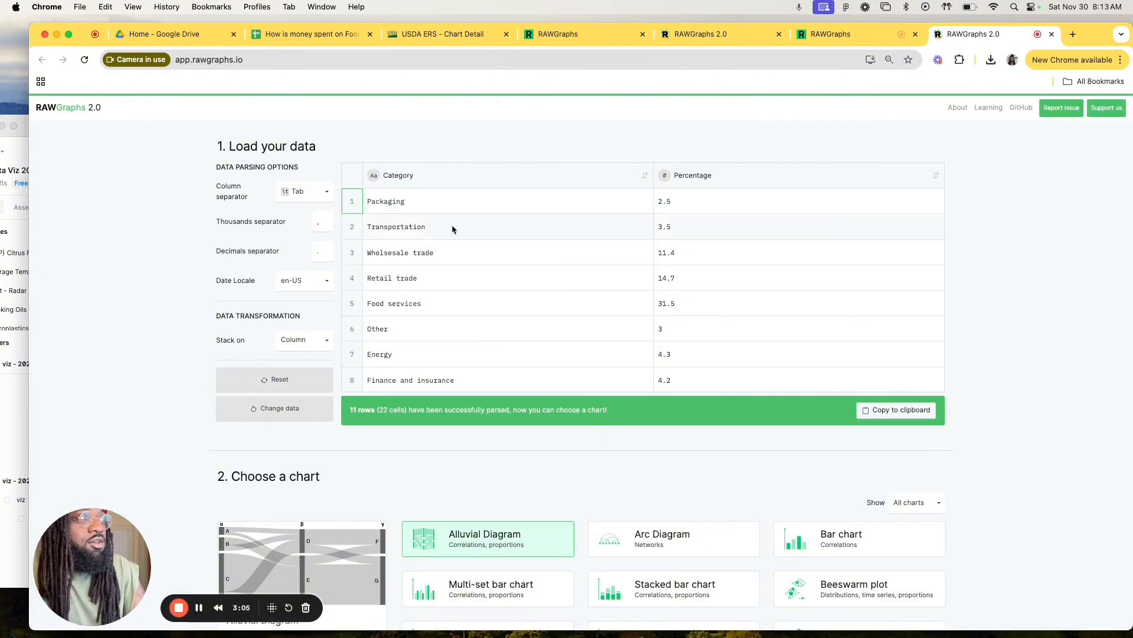
# Step: Choose the Pie chart type and map Percentage to Arcs and Category to Series
pyautogui.scroll(-3, 451, 263)
pyautogui.scroll(-6, 451, 266)
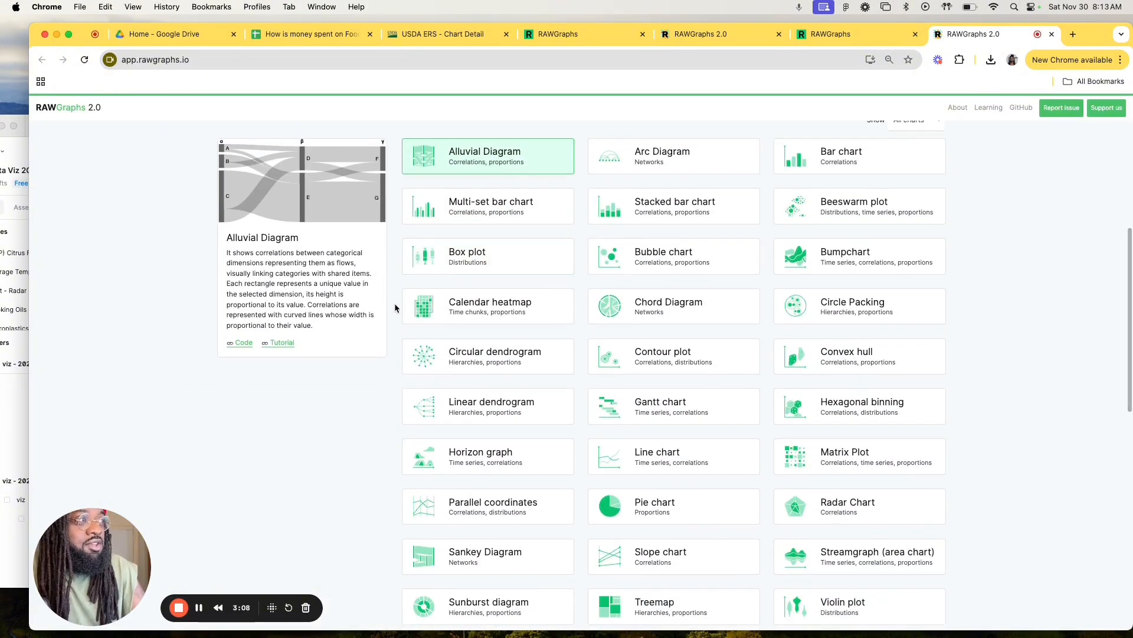
pyautogui.scroll(-3, 395, 302)
pyautogui.scroll(5, 394, 303)
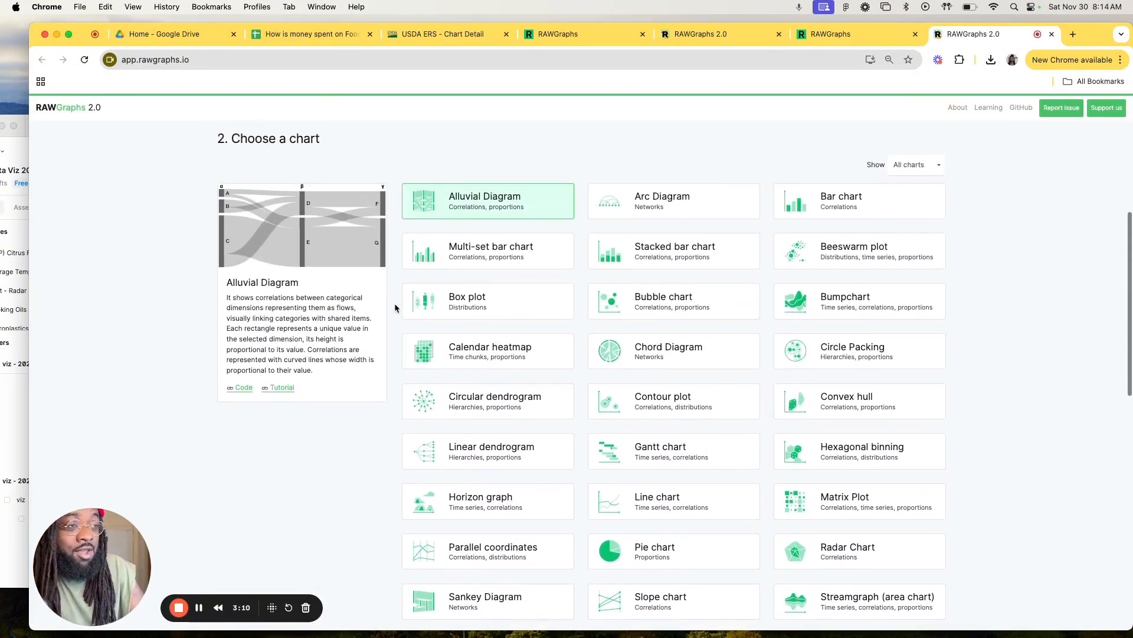
pyautogui.scroll(-4, 394, 303)
pyautogui.scroll(-7, 395, 303)
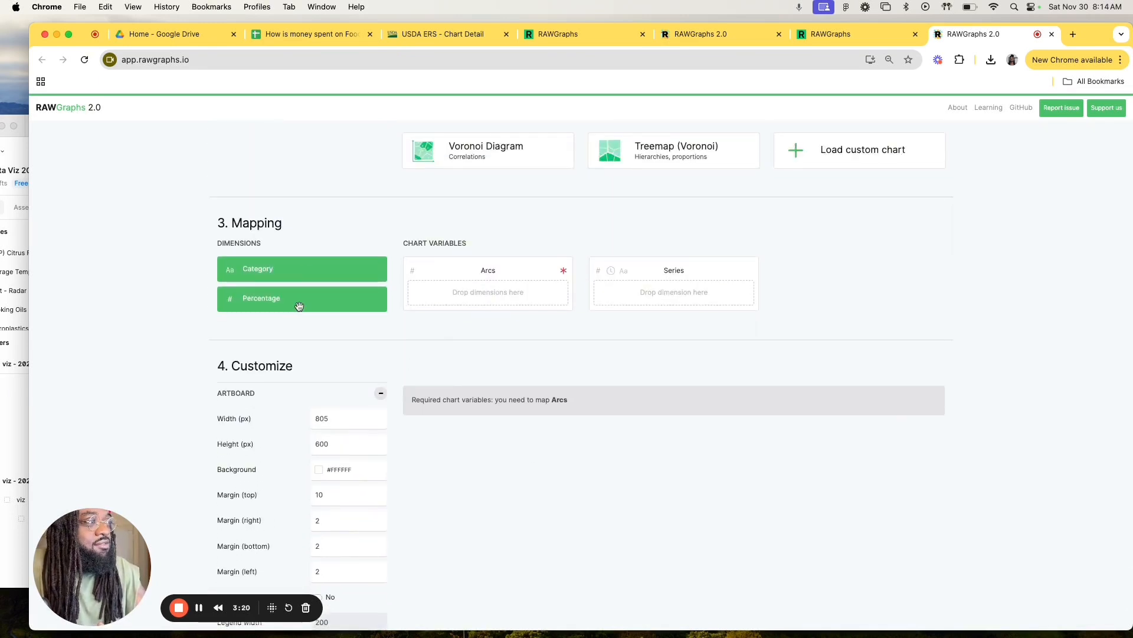
pyautogui.moveTo(297, 305); pyautogui.dragTo(474, 305)
pyautogui.moveTo(309, 263); pyautogui.dragTo(661, 292)
# Step: Review the separate circles in the RAWGraphs preview and compare them with the spreadsheet's pie chart and the USDA chart
pyautogui.scroll(-1, 549, 303)
pyautogui.scroll(-3, 726, 179)
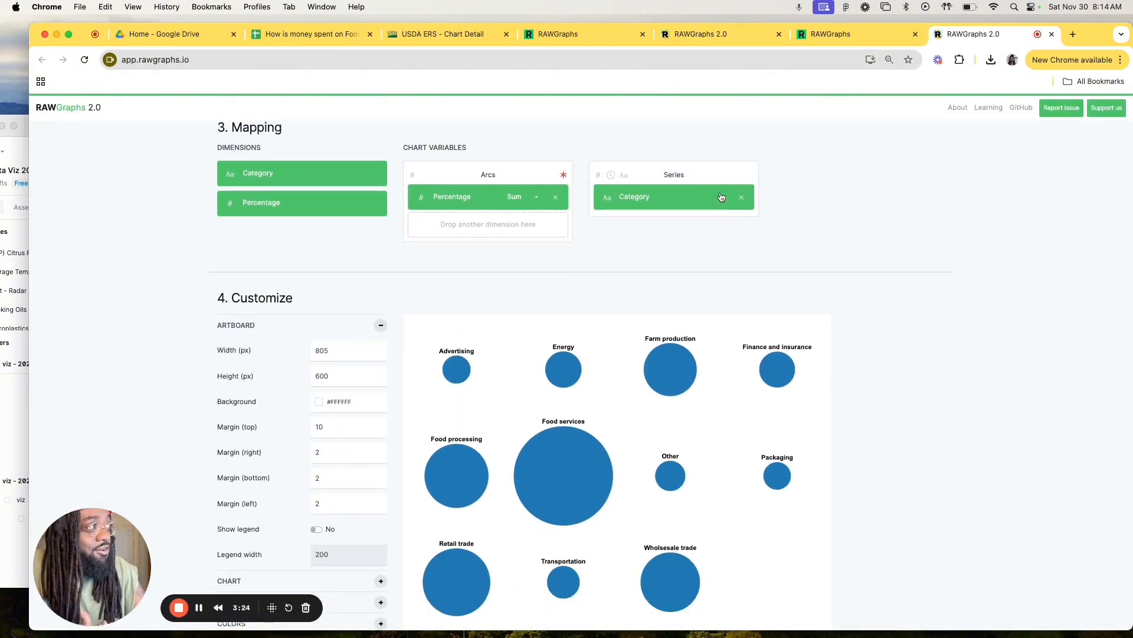
pyautogui.scroll(-3, 727, 253)
pyautogui.scroll(-1, 678, 311)
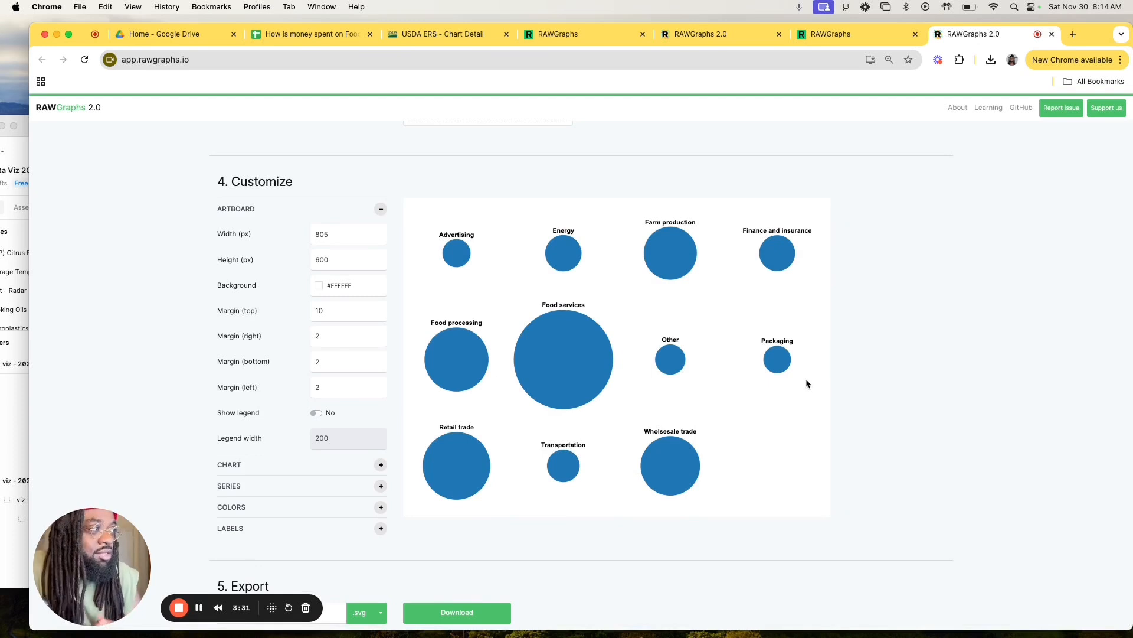
pyautogui.click(301, 34)
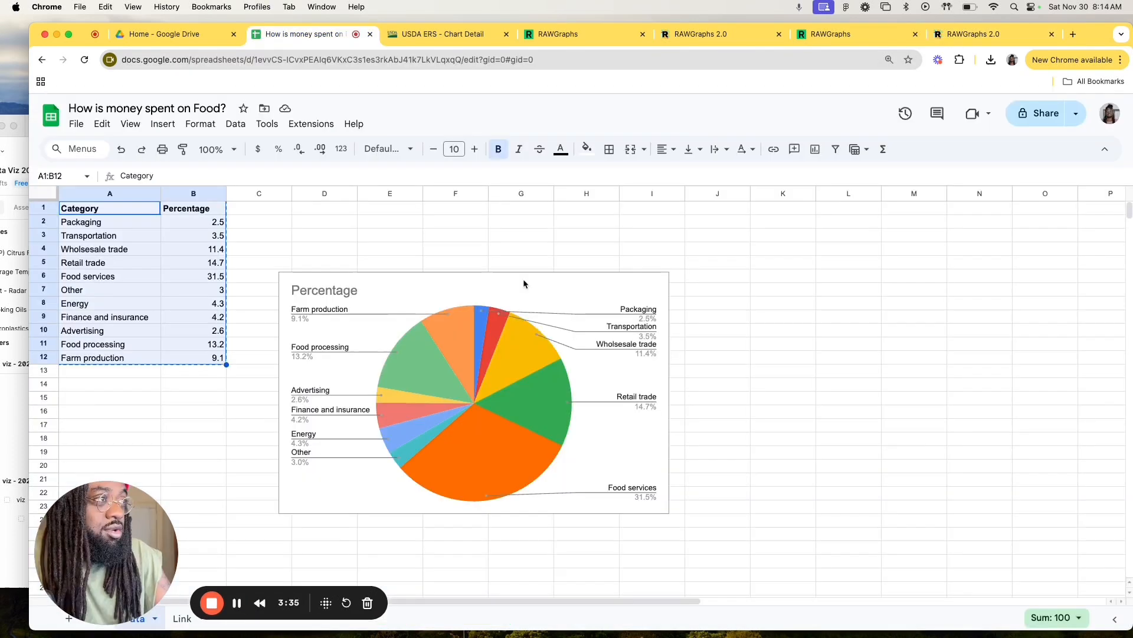
pyautogui.click(436, 34)
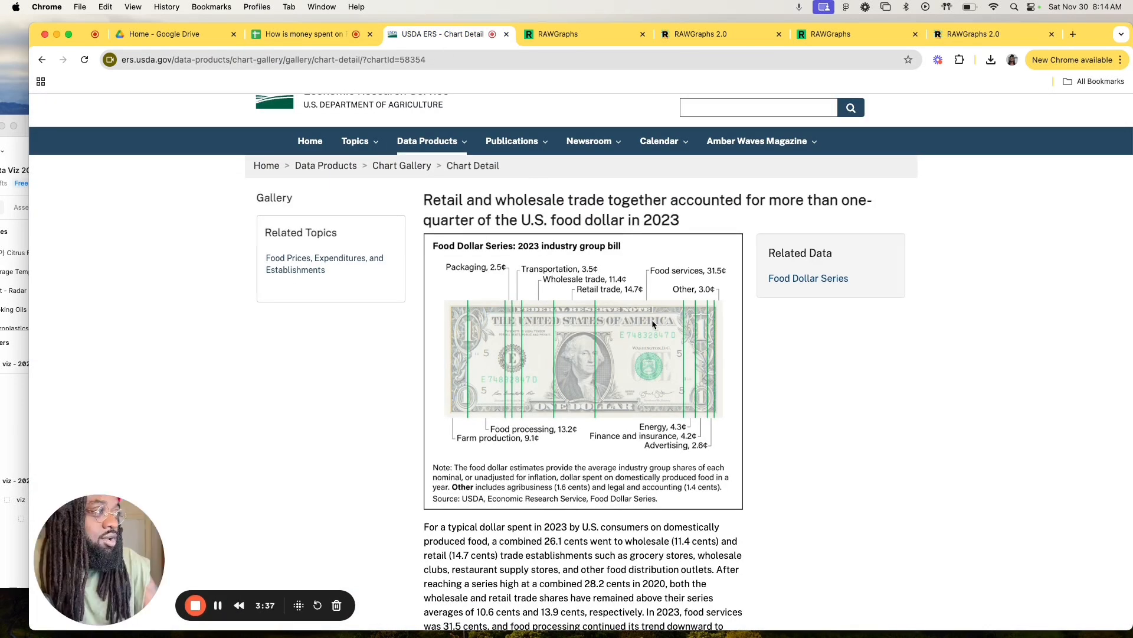
pyautogui.click(971, 35)
pyautogui.scroll(-1, 877, 255)
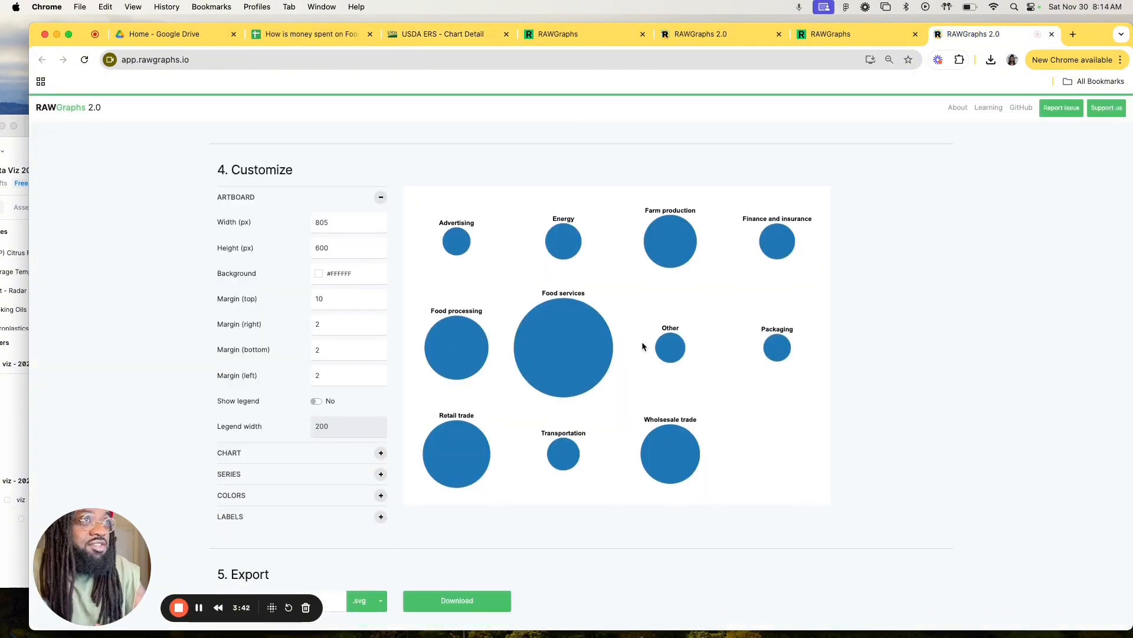
# Step: Switch to Figma and add a bold size 40 label reading 31.5% inside the Food services circle
pyautogui.click(22, 155)
pyautogui.scroll(1, 348, 304)
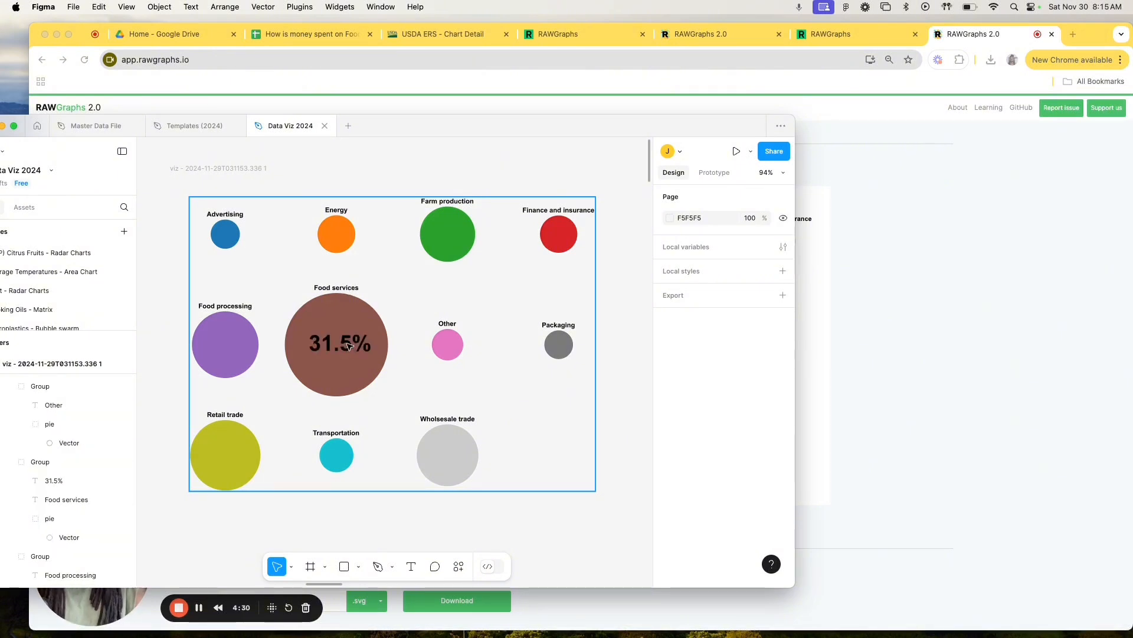
pyautogui.click(347, 346)
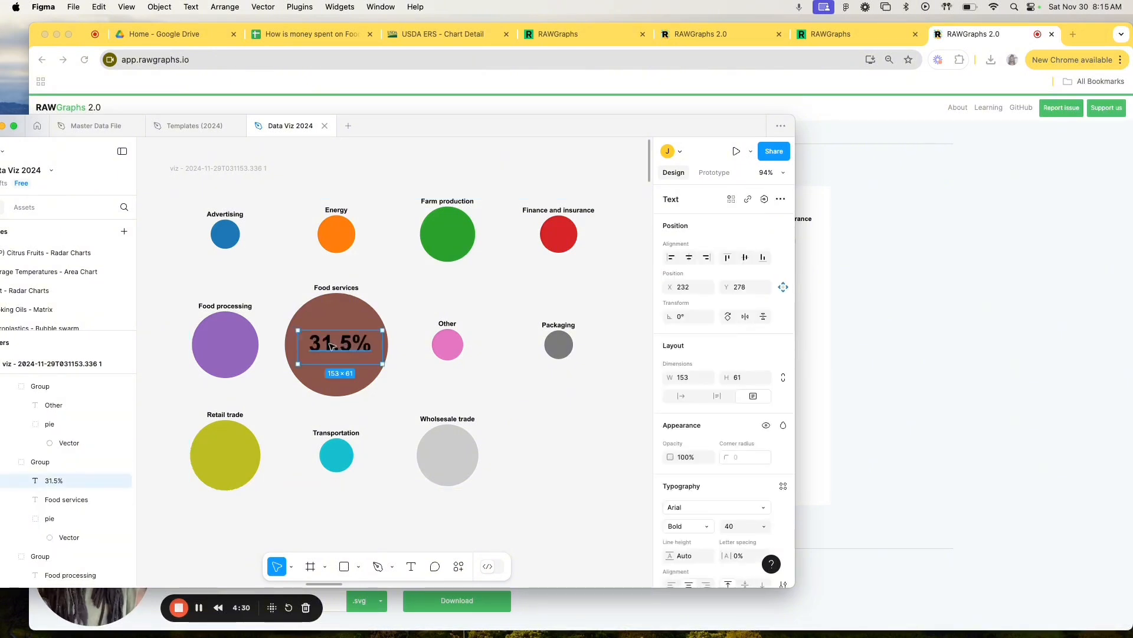
# Step: Duplicate the 31.5% label onto the Food processing circle and change its text to 10%
pyautogui.moveTo(330, 346); pyautogui.dragTo(231, 346)
pyautogui.doubleClick(234, 344)
pyautogui.write('10')
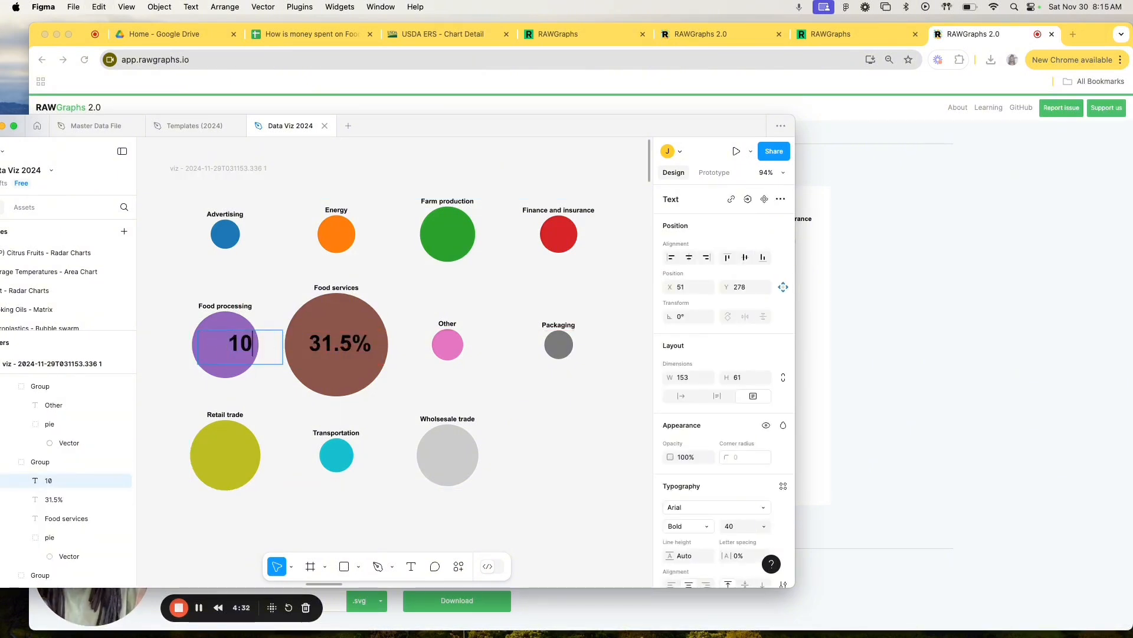
pyautogui.write('%')
pyautogui.press('Escape')
# Step: Place a copy of the percentage label on the Retail trade circle and change its text to 11%
pyautogui.moveTo(241, 355); pyautogui.dragTo(228, 464)
pyautogui.press('super+d')
pyautogui.press('super+x')
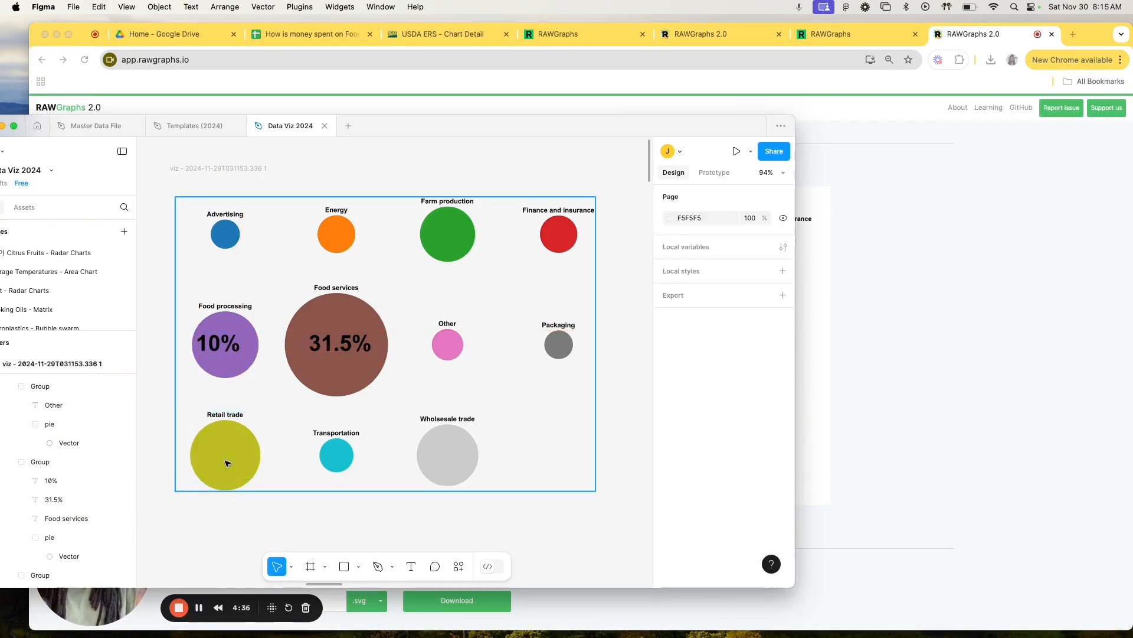
pyautogui.click(228, 464)
pyautogui.press('super+v')
pyautogui.moveTo(225, 375); pyautogui.dragTo(234, 461)
pyautogui.doubleClick(234, 461)
pyautogui.write('11%')
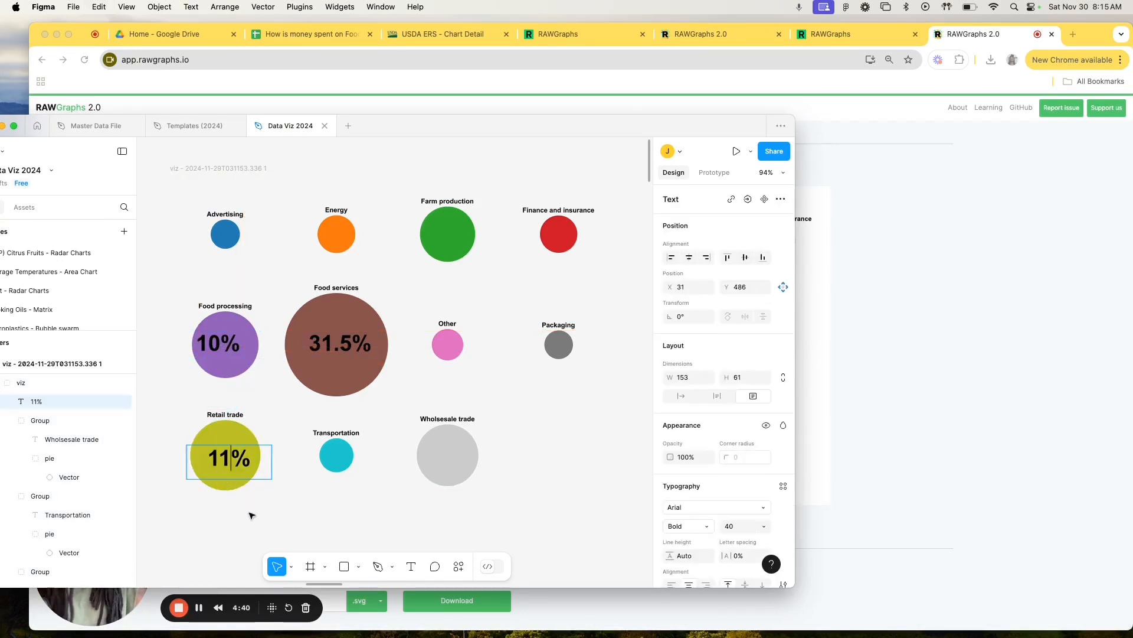
pyautogui.click(254, 530)
pyautogui.click(324, 474)
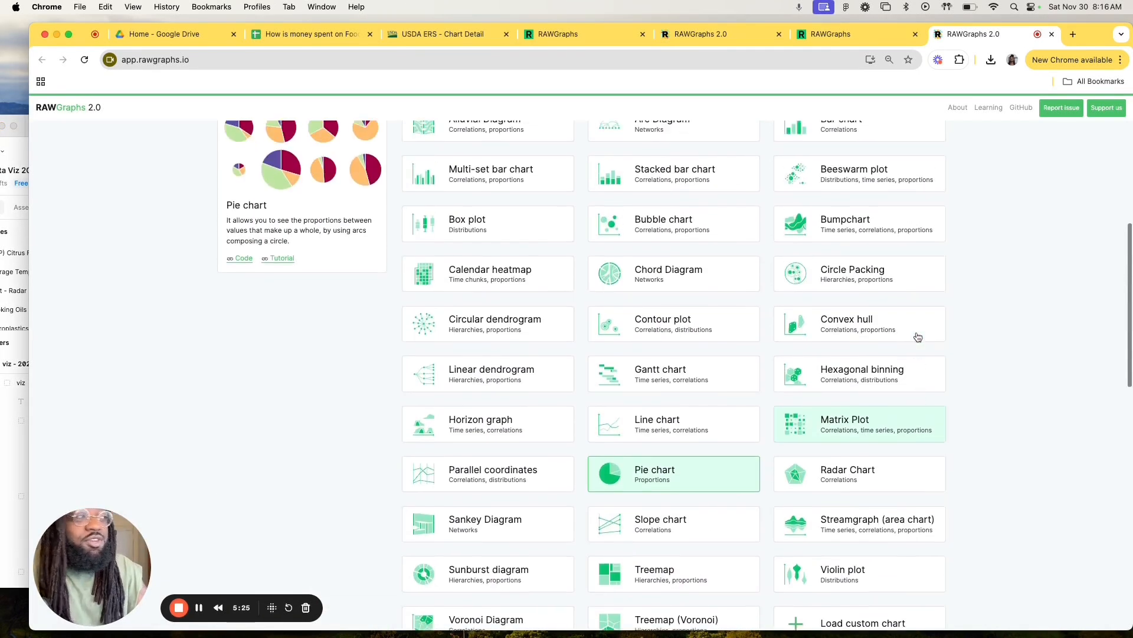
# Step: Return to RAWGraphs, switch the chart type to Bar chart, and map Category to Bars and Percentage to Size
pyautogui.scroll(2, 919, 333)
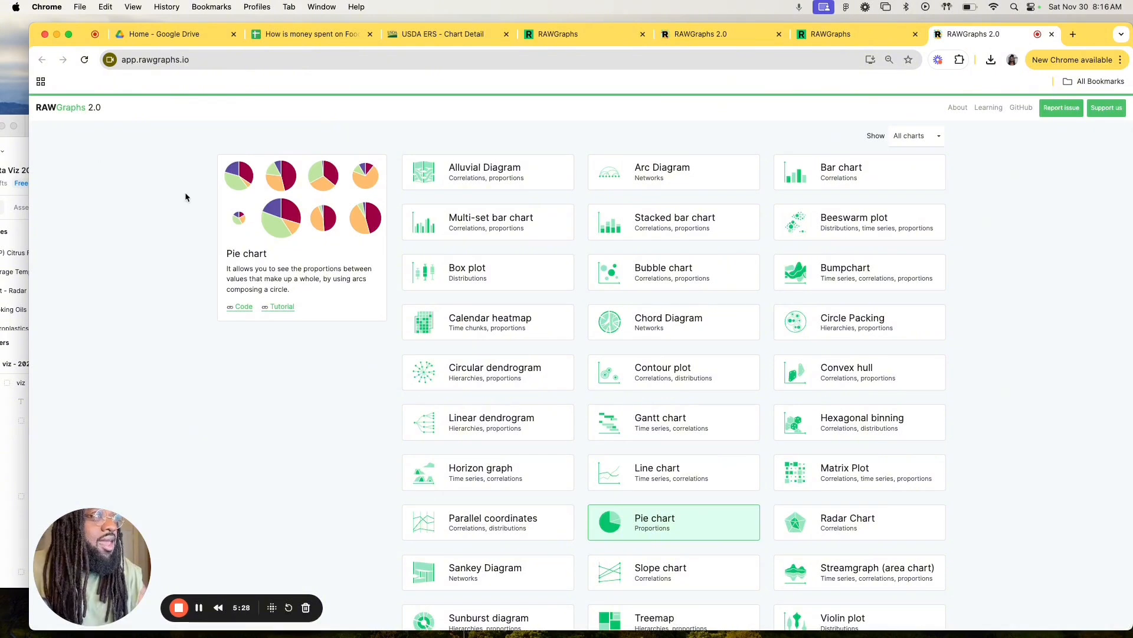
pyautogui.scroll(5, 190, 182)
pyautogui.scroll(-4, 189, 182)
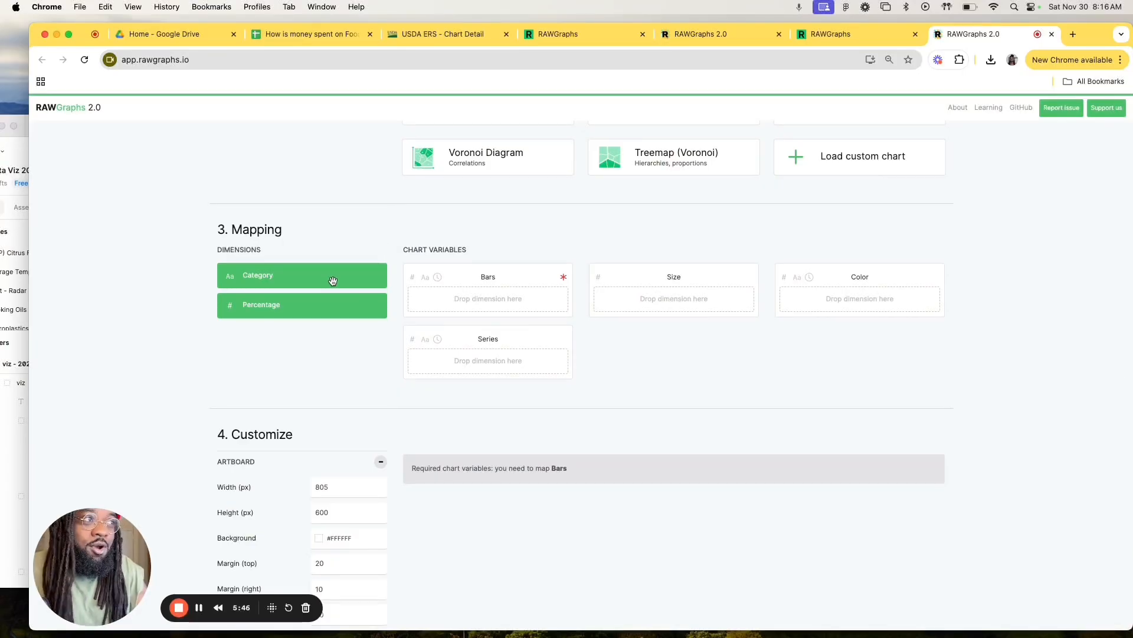
pyautogui.moveTo(333, 281); pyautogui.dragTo(507, 299)
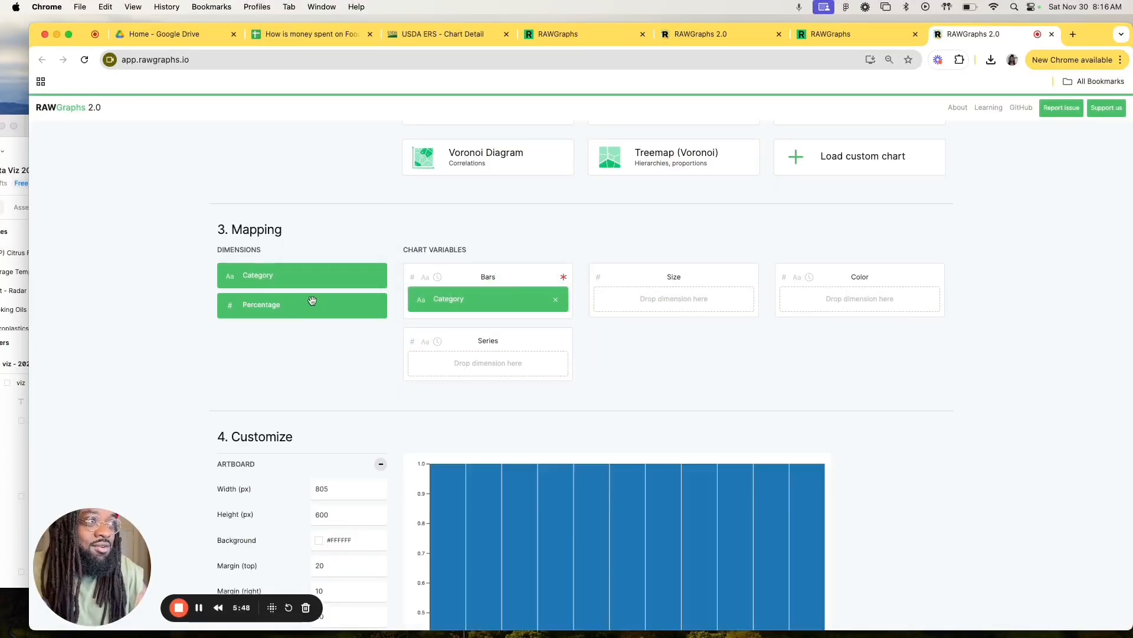
pyautogui.moveTo(294, 307); pyautogui.dragTo(650, 299)
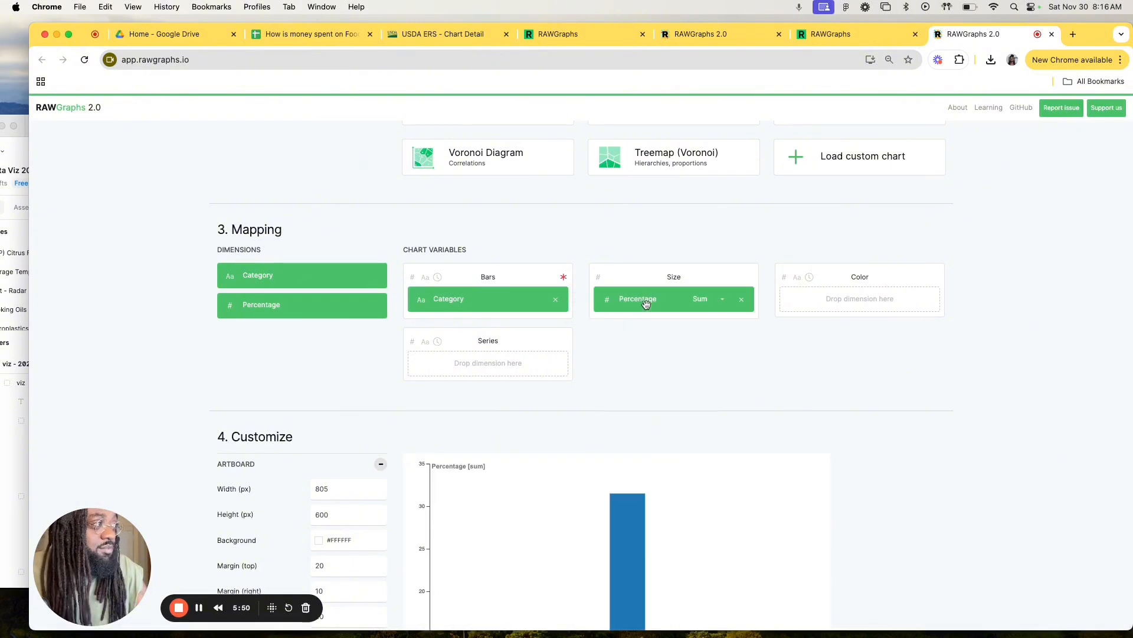
# Step: Map Category to the bar chart's Color variable so that each bar gets its own colour
pyautogui.moveTo(281, 283); pyautogui.dragTo(856, 306)
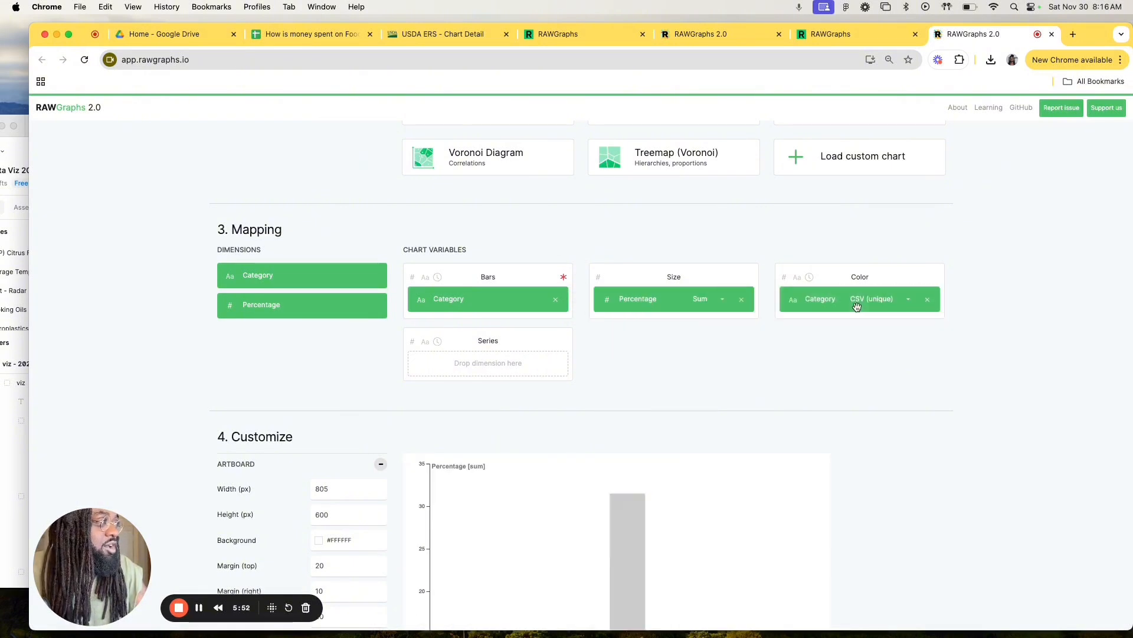
pyautogui.scroll(-5, 448, 349)
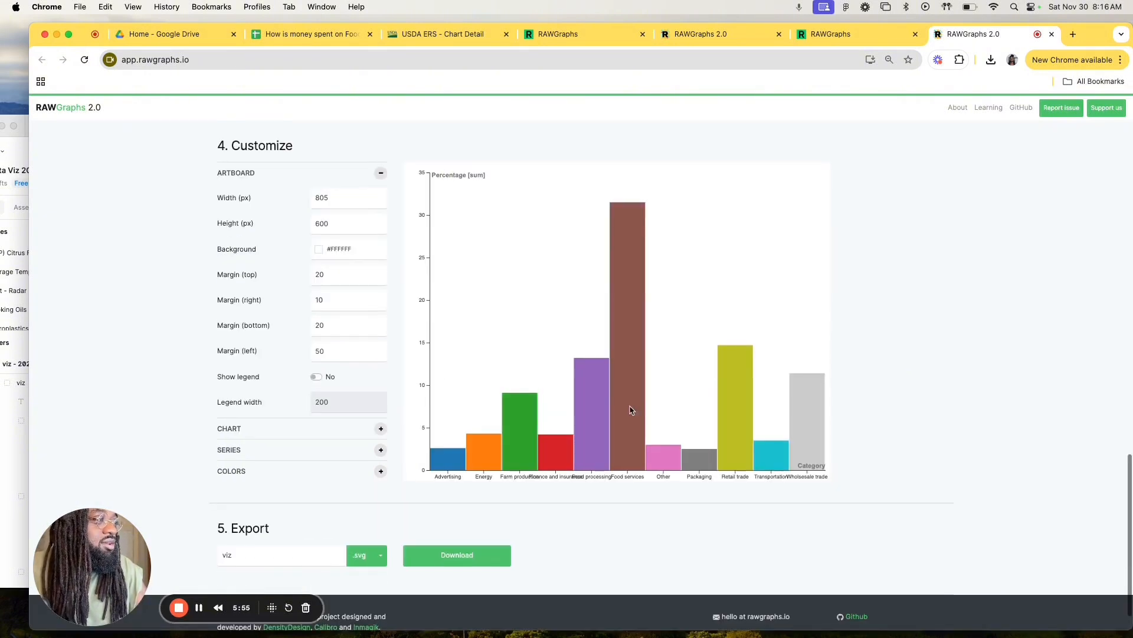
pyautogui.scroll(2, 656, 413)
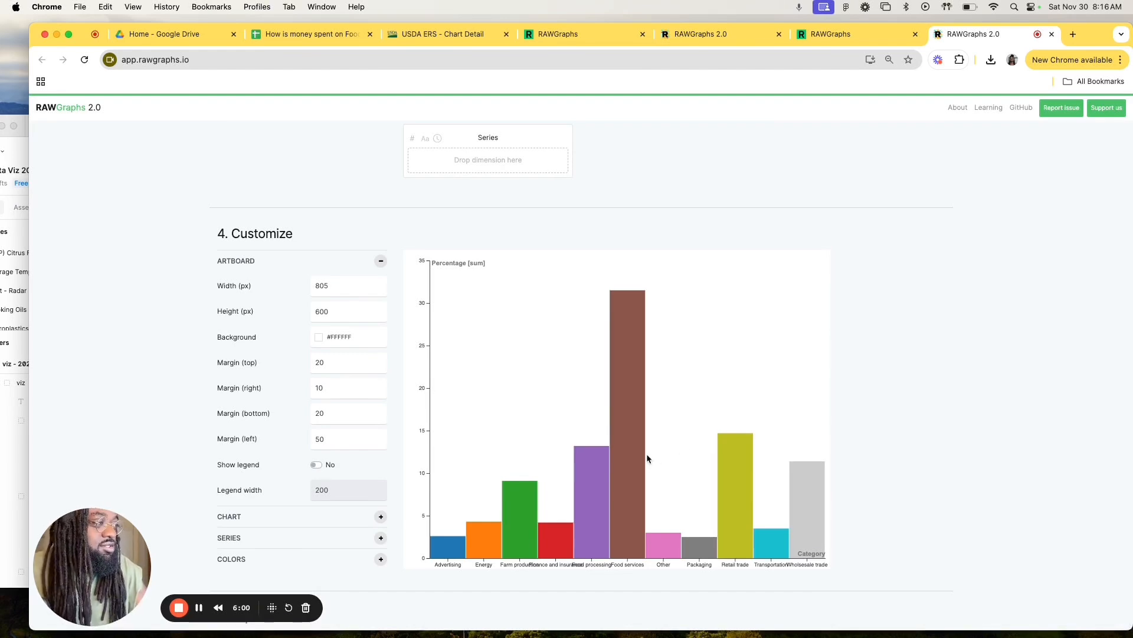
# Step: Switch to Figma and examine the descending bar chart of food spending categories, comparing bar heights and label fit
pyautogui.hotkey('ctrl', 'Up')
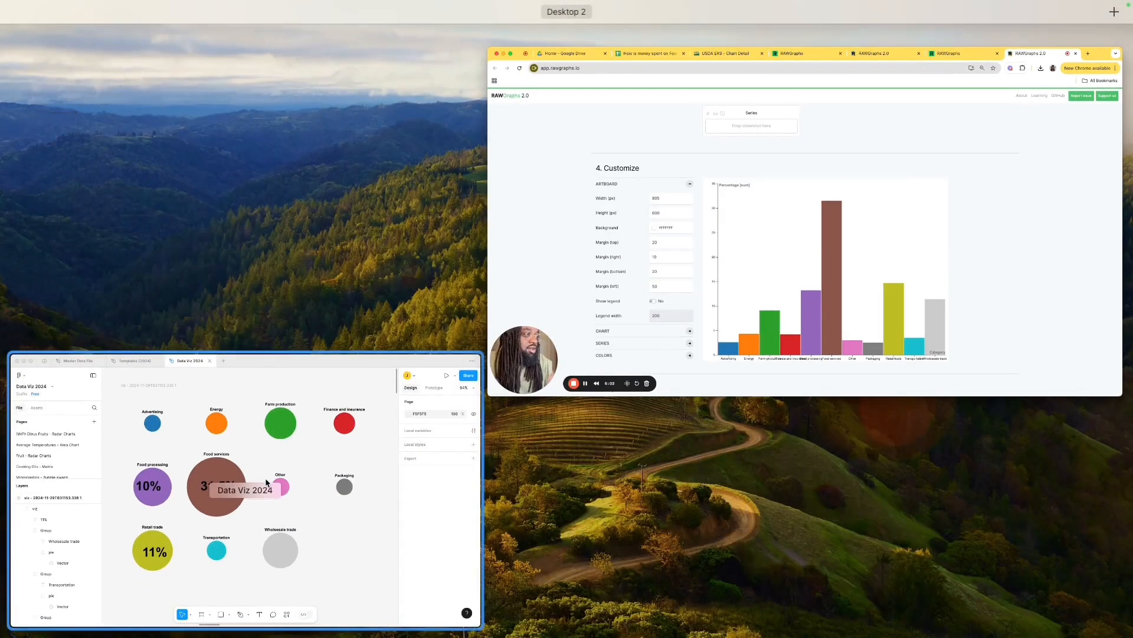
pyautogui.click(439, 443)
pyautogui.scroll(3, 439, 443)
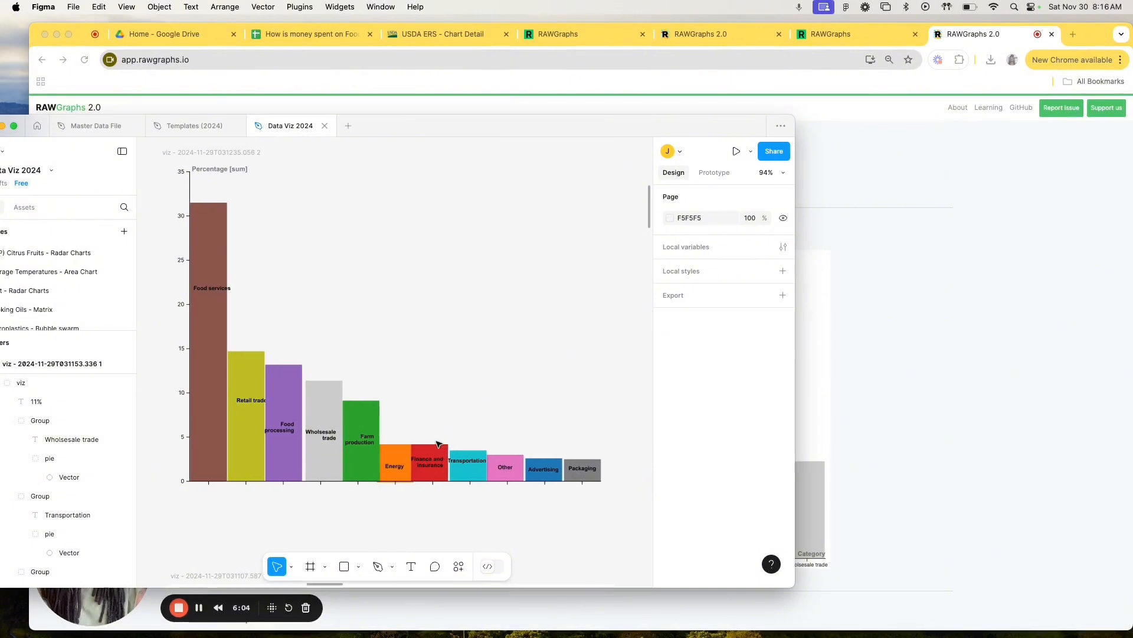
pyautogui.scroll(3, 417, 338)
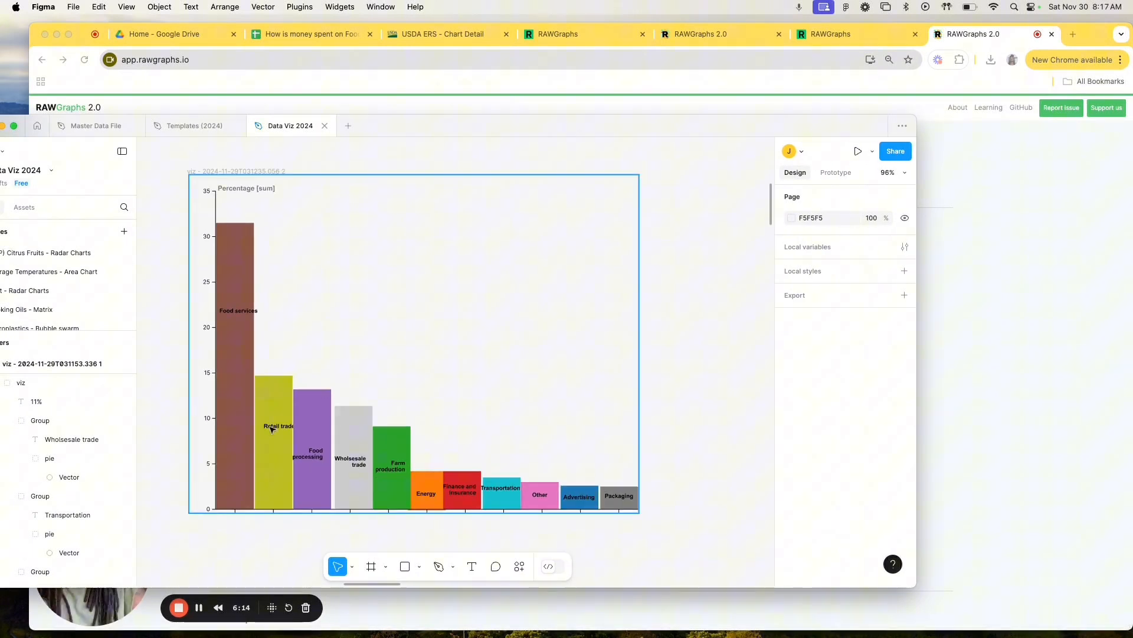
pyautogui.scroll(5, 272, 429)
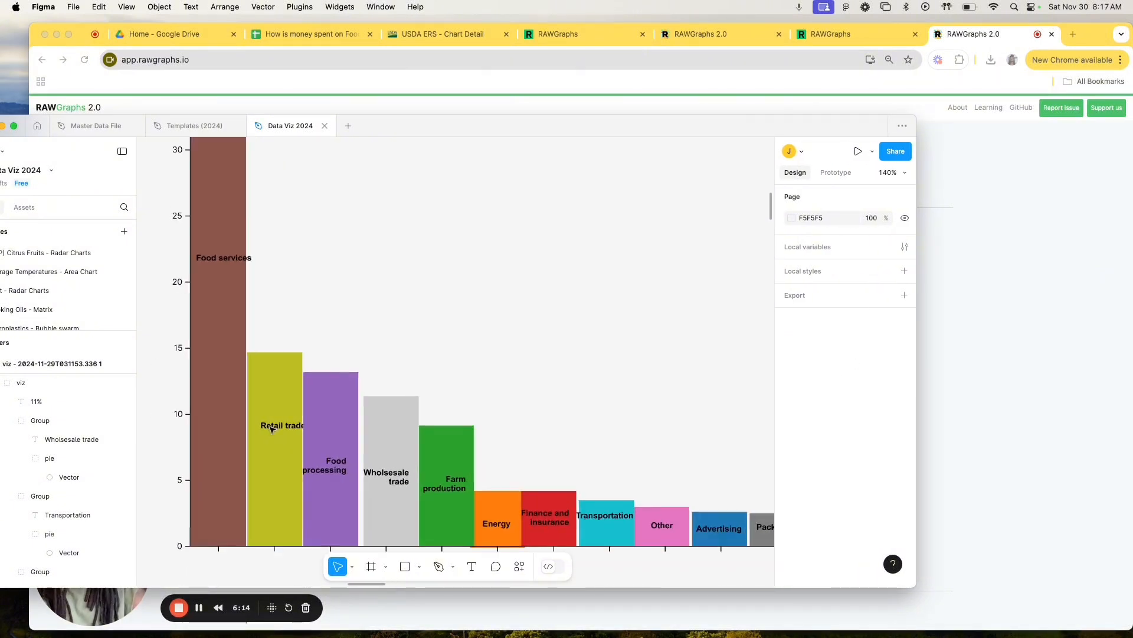
pyautogui.scroll(-2, 303, 380)
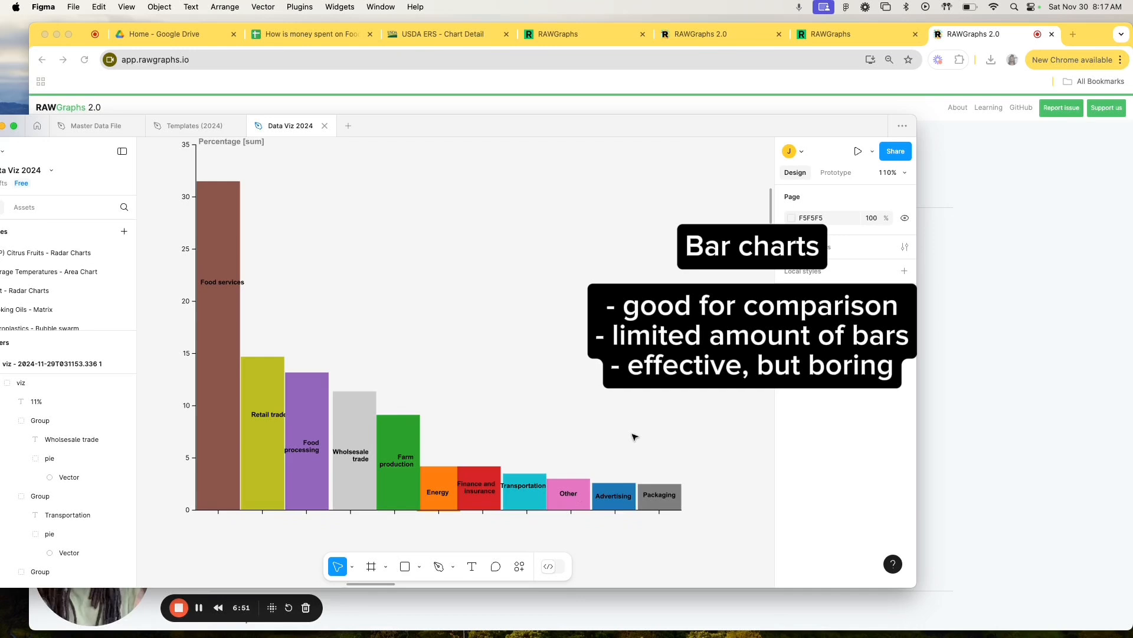
pyautogui.scroll(-2, 635, 437)
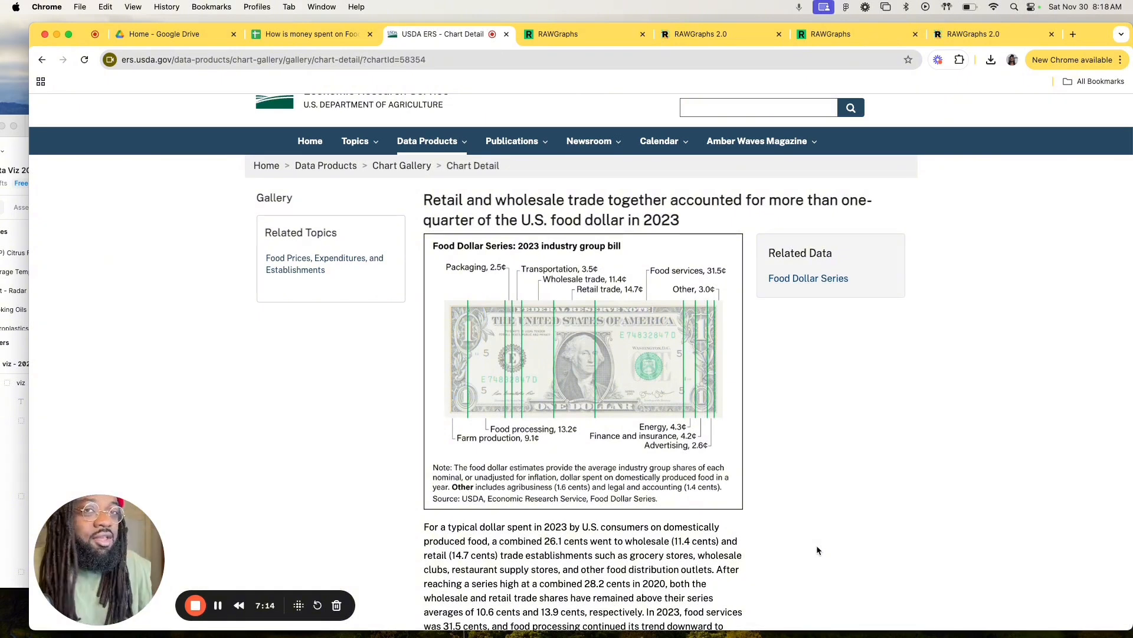
# Step: Return to the RAWGraphs project holding the pie chart and change its chart type to Treemap
pyautogui.click(714, 34)
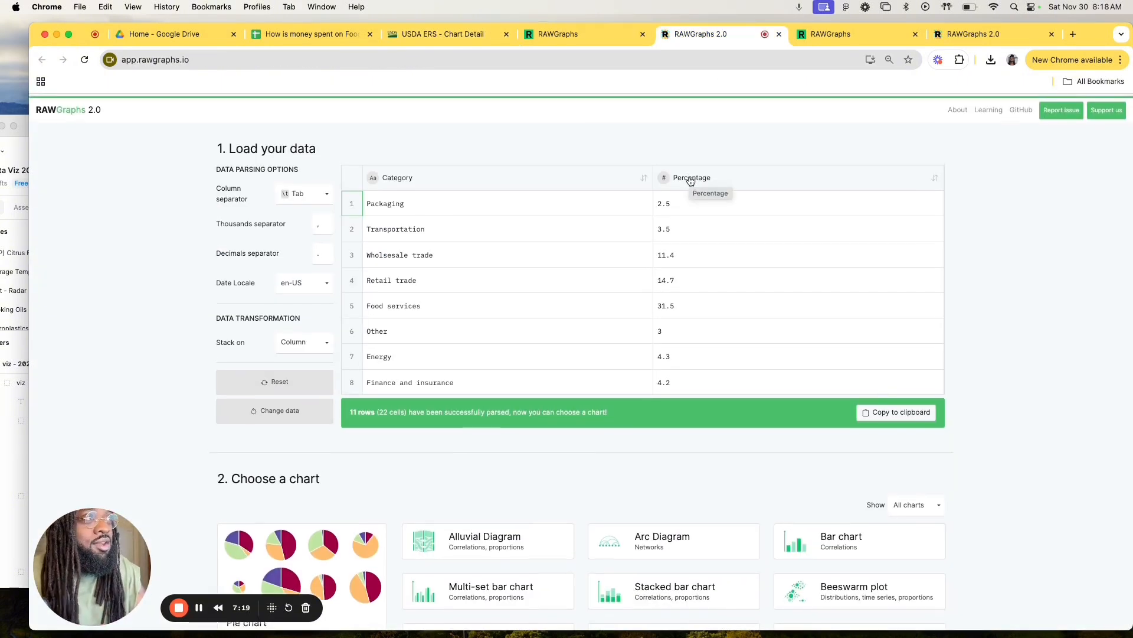
pyautogui.scroll(-8, 660, 303)
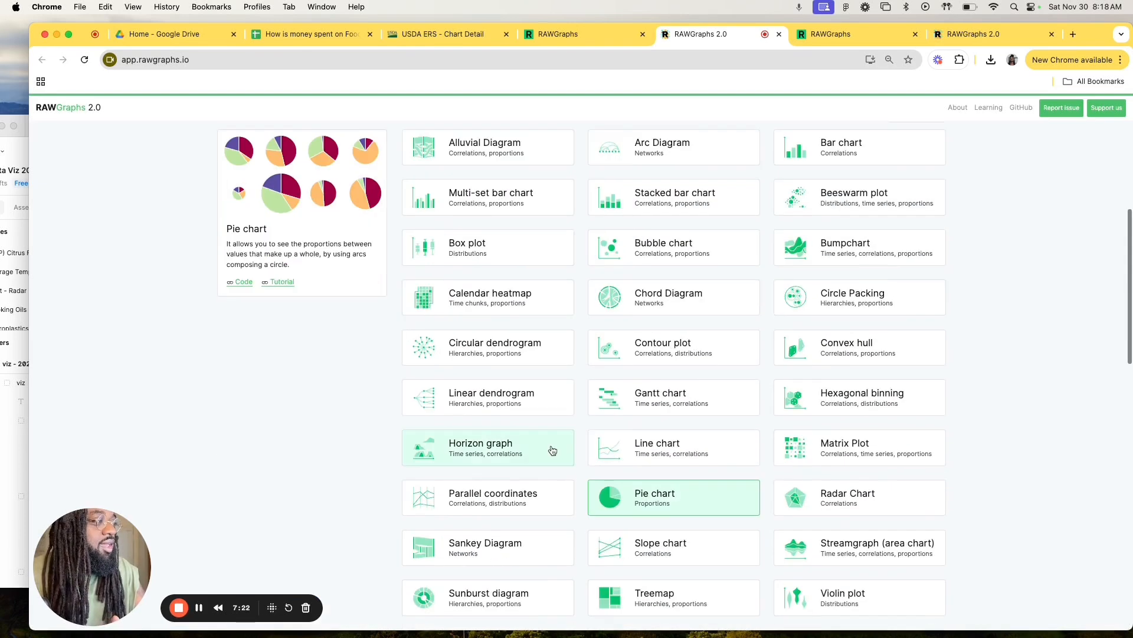
pyautogui.scroll(-5, 552, 450)
pyautogui.scroll(2, 590, 437)
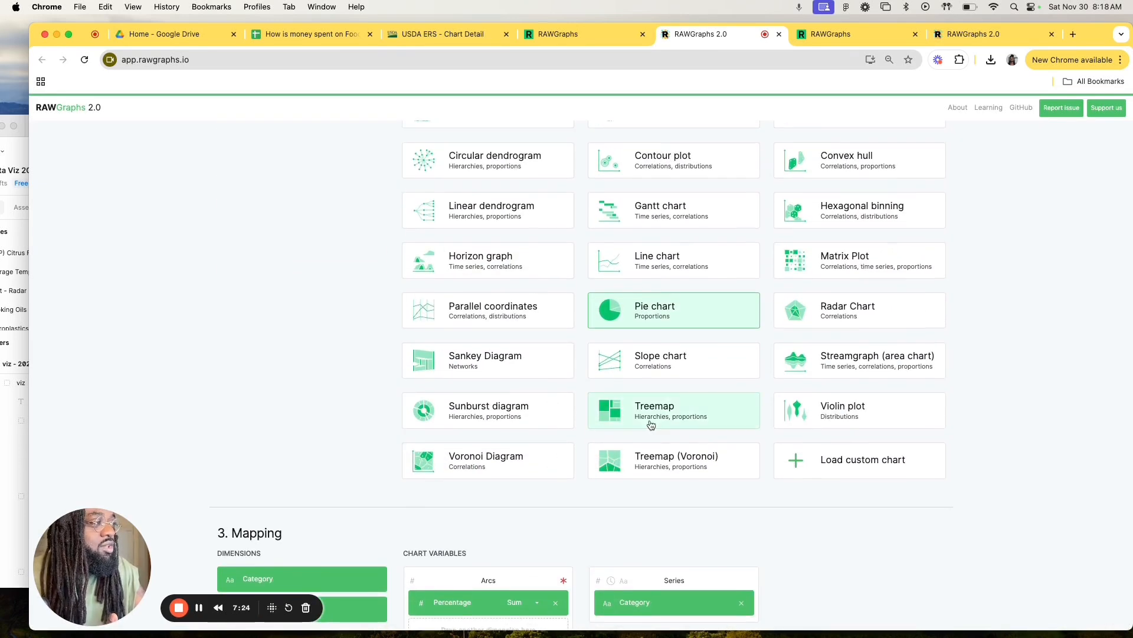
pyautogui.click(648, 424)
pyautogui.scroll(-2, 632, 426)
pyautogui.scroll(-5, 590, 439)
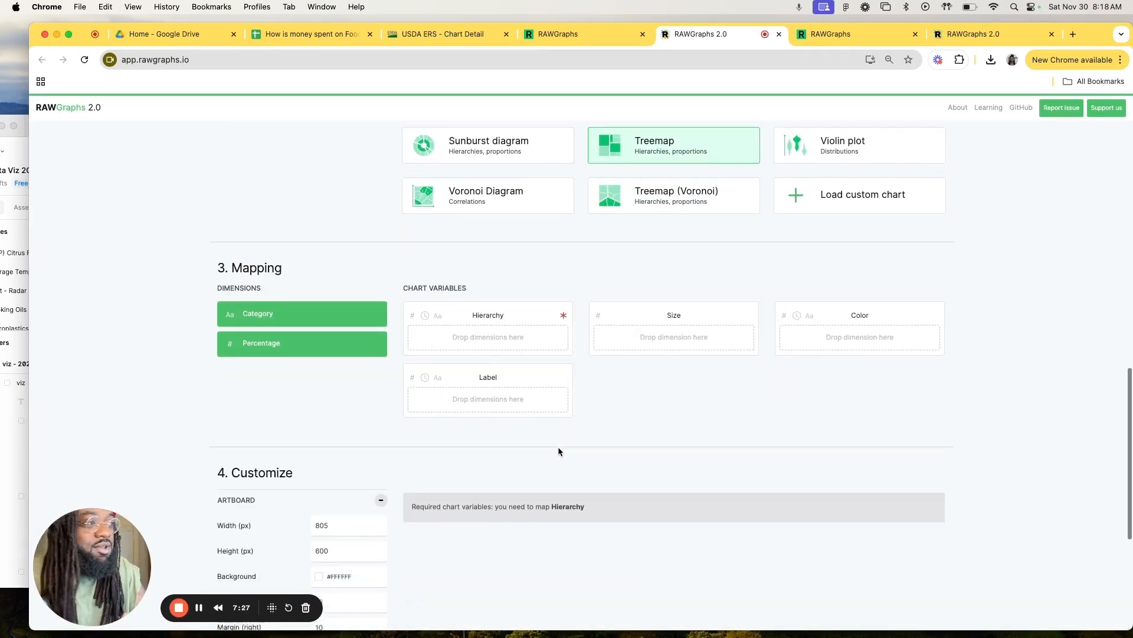
pyautogui.scroll(3, 558, 451)
pyautogui.scroll(1, 558, 451)
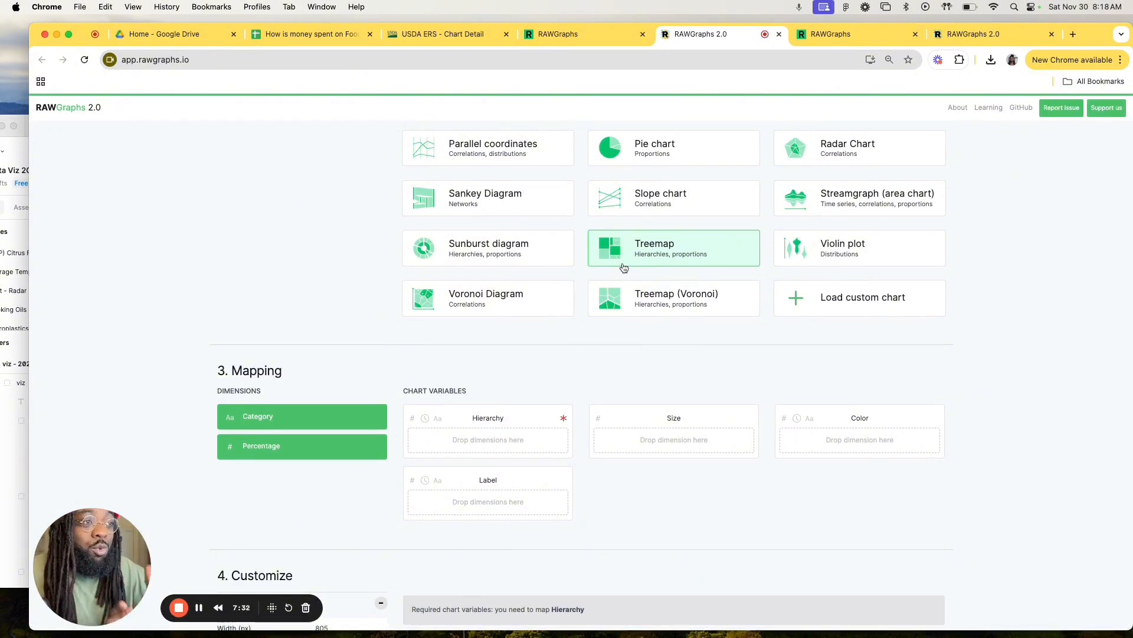
pyautogui.scroll(-2, 624, 267)
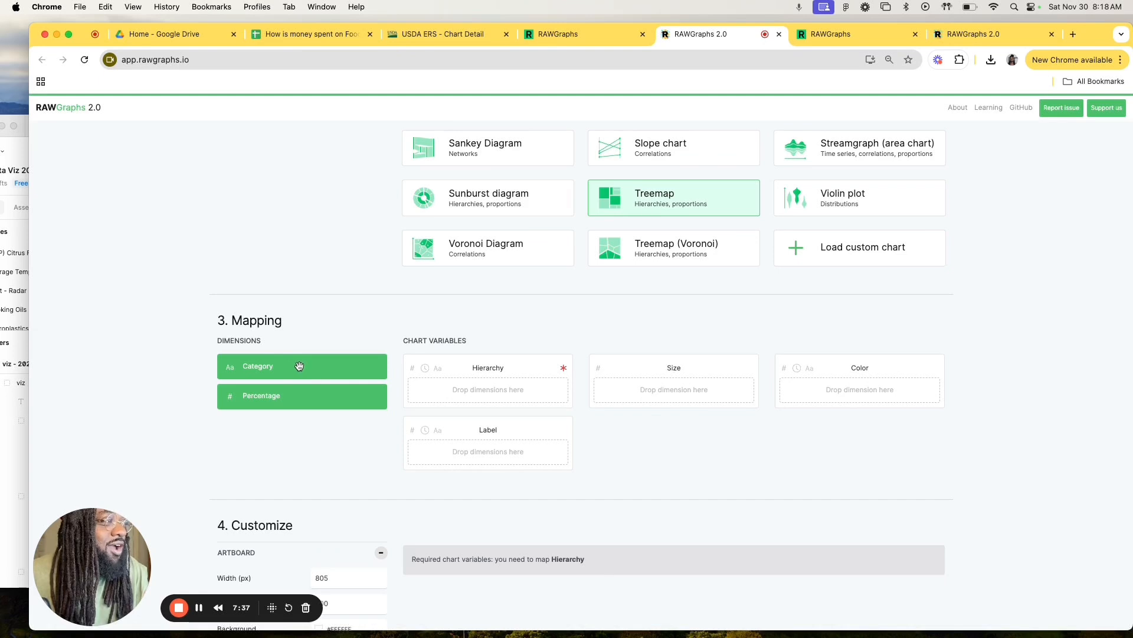
# Step: Map Category to the treemap's Hierarchy, Color and Label variables, and Percentage to Size
pyautogui.moveTo(299, 366); pyautogui.dragTo(498, 394)
pyautogui.moveTo(322, 398); pyautogui.dragTo(664, 392)
pyautogui.scroll(-3, 397, 316)
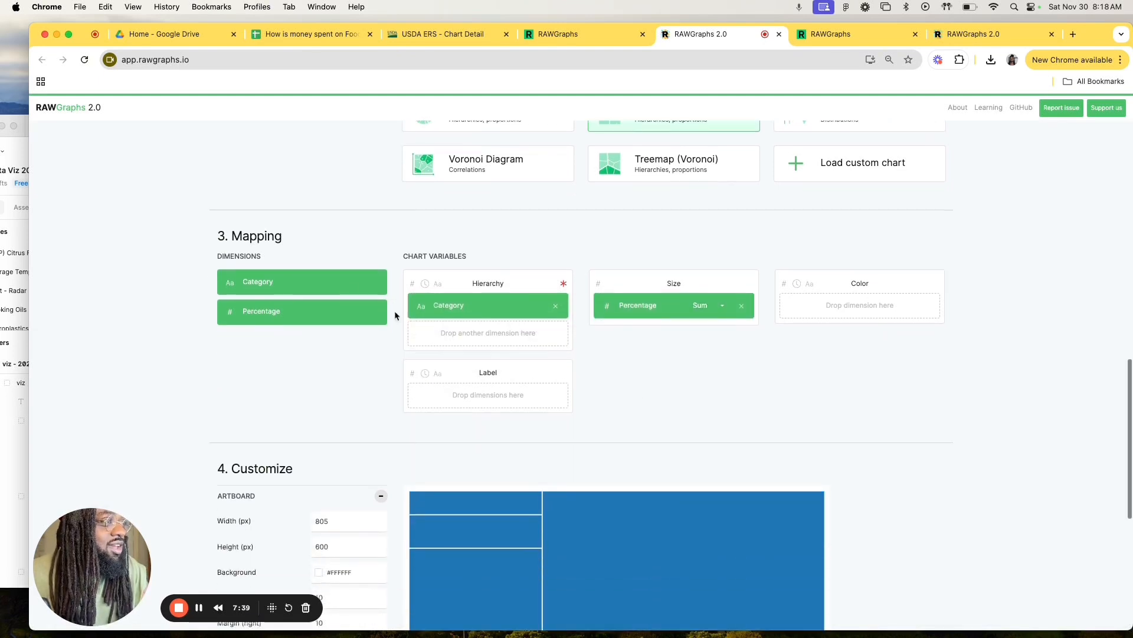
pyautogui.moveTo(343, 277); pyautogui.dragTo(856, 306)
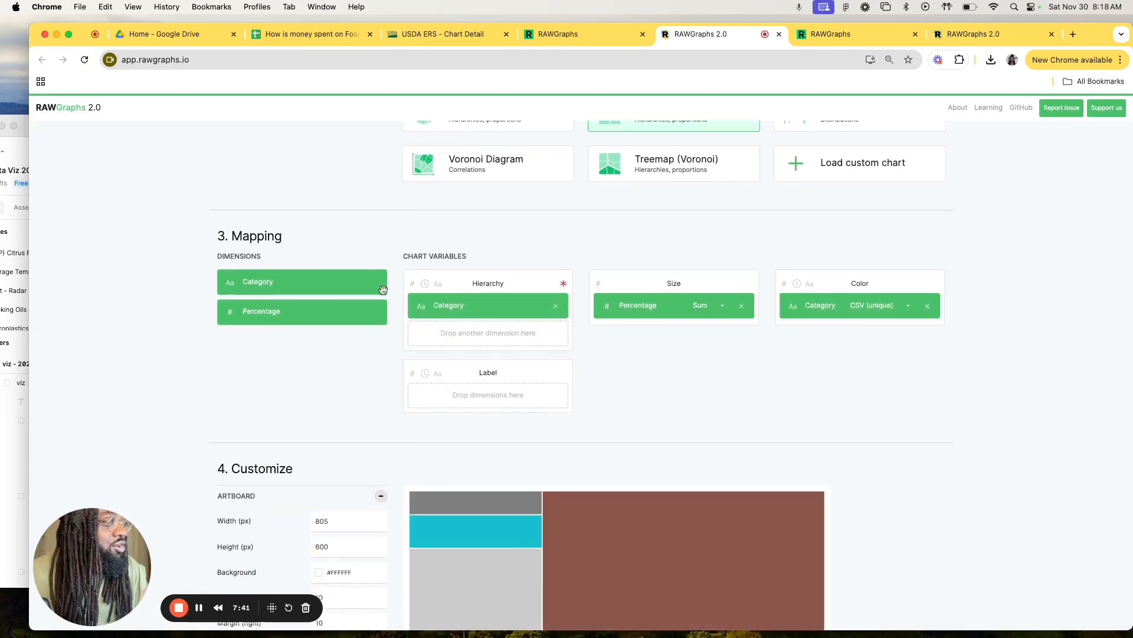
pyautogui.moveTo(329, 283); pyautogui.dragTo(480, 401)
pyautogui.scroll(-3, 670, 431)
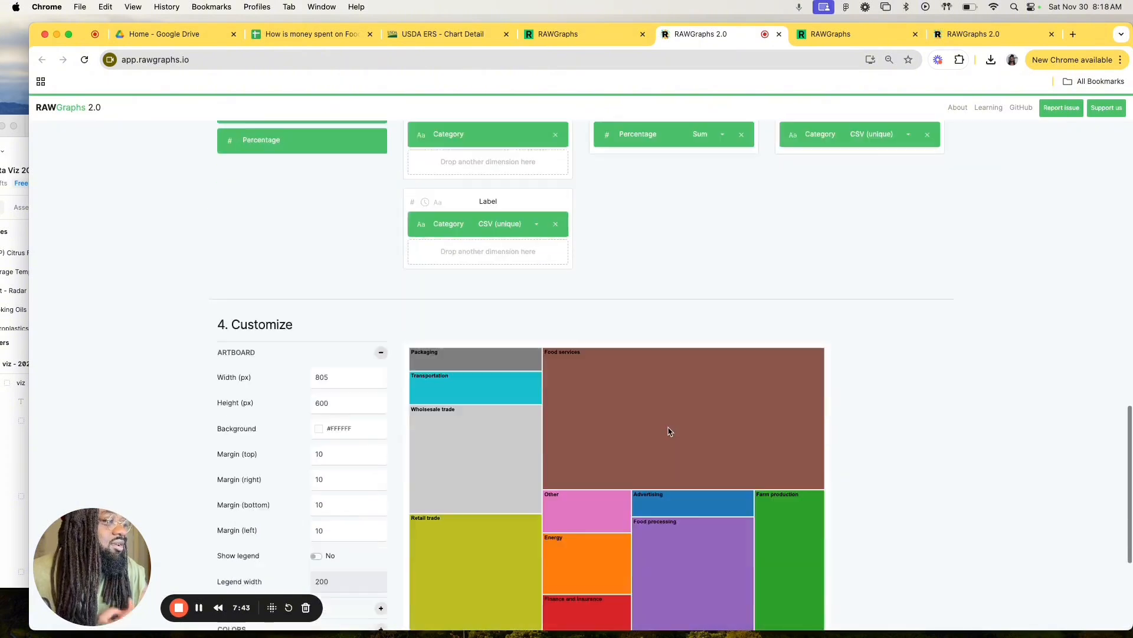
pyautogui.scroll(-3, 670, 431)
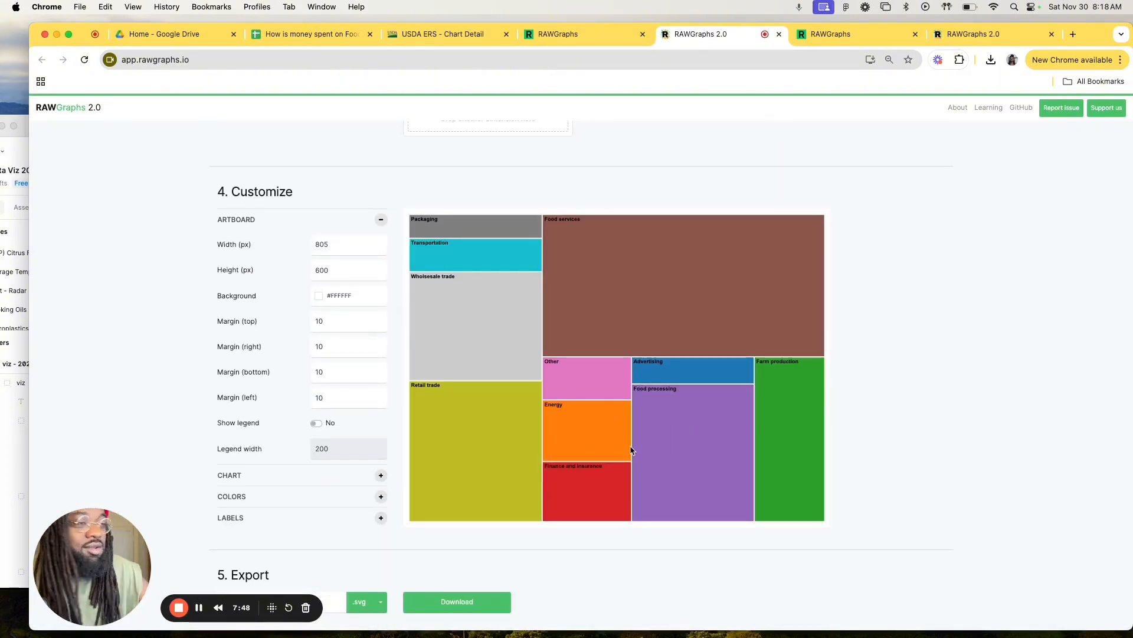
# Step: Try a treemap artboard width of 1205 px, followed by a narrow width of 105 px
pyautogui.click(330, 246)
pyautogui.hotkey('ctrl', 'Up')
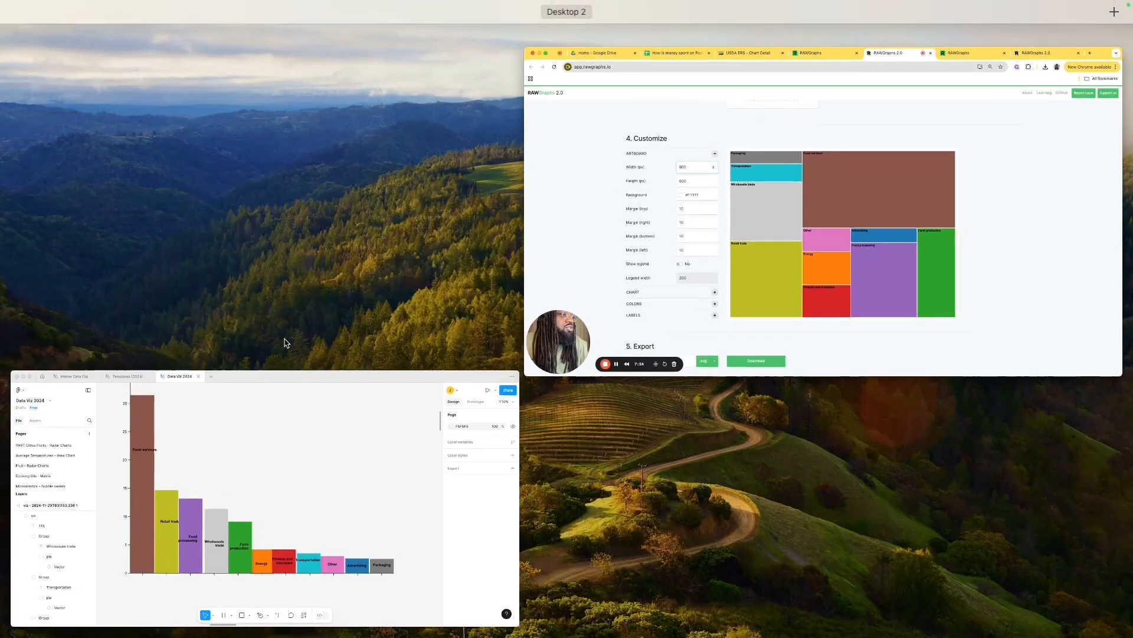
pyautogui.click(640, 222)
pyautogui.click(432, 34)
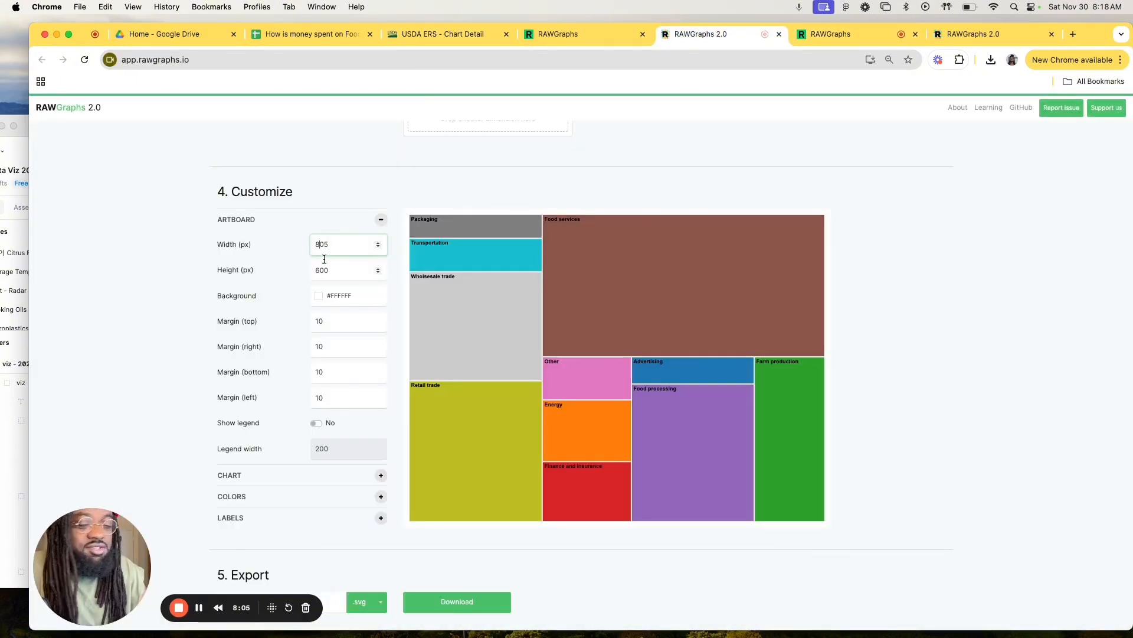
pyautogui.press('BackSpace')
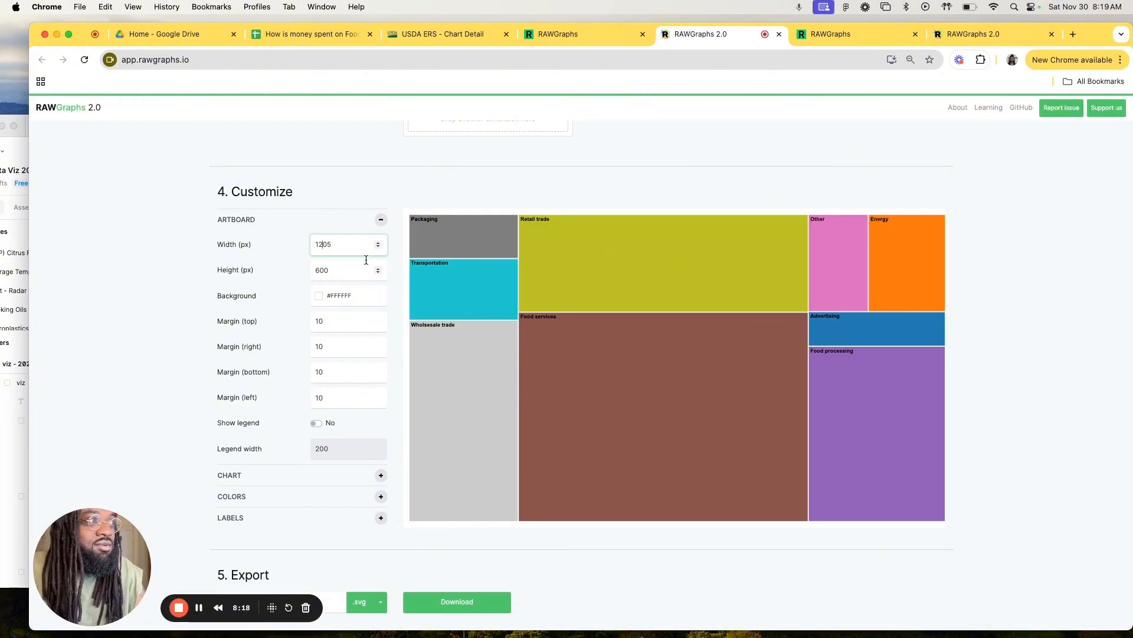
pyautogui.press('BackSpace')
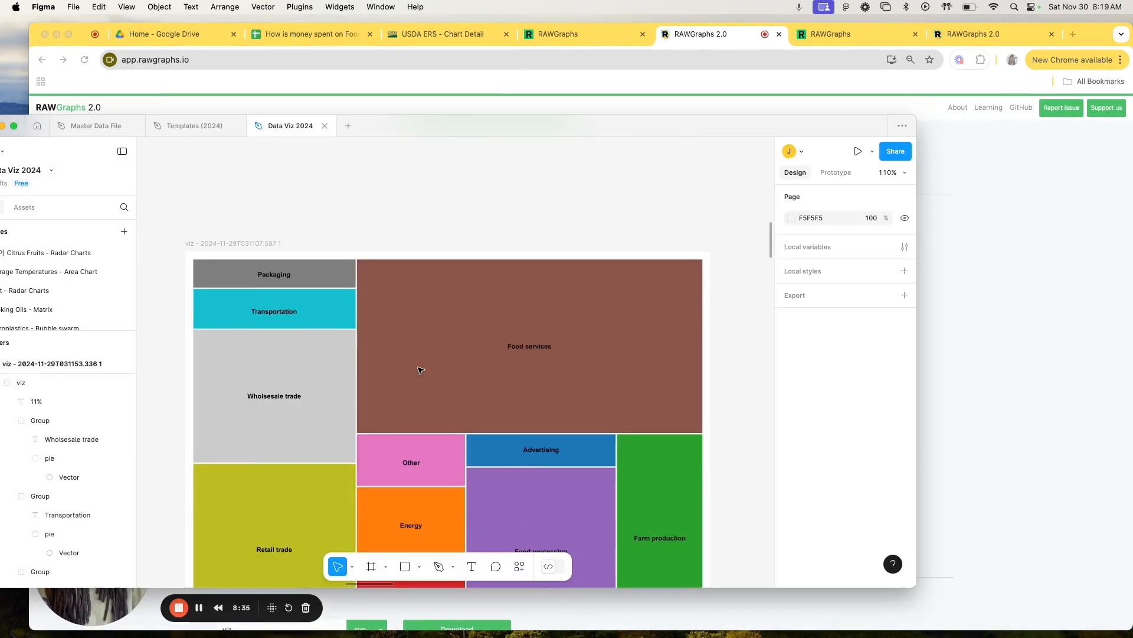
# Step: Switch to Figma and examine the labelled treemap and the United States 'Food Dollar' 2023 dollar-bill infographic
pyautogui.scroll(2, 420, 369)
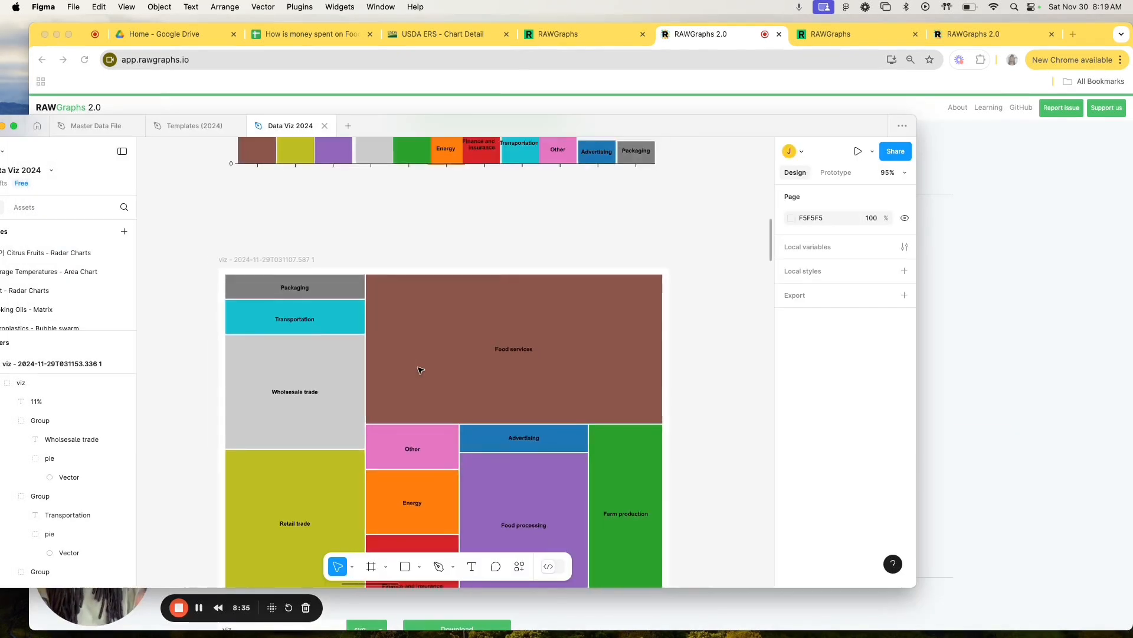
pyautogui.scroll(-3, 419, 369)
pyautogui.scroll(-2, 419, 370)
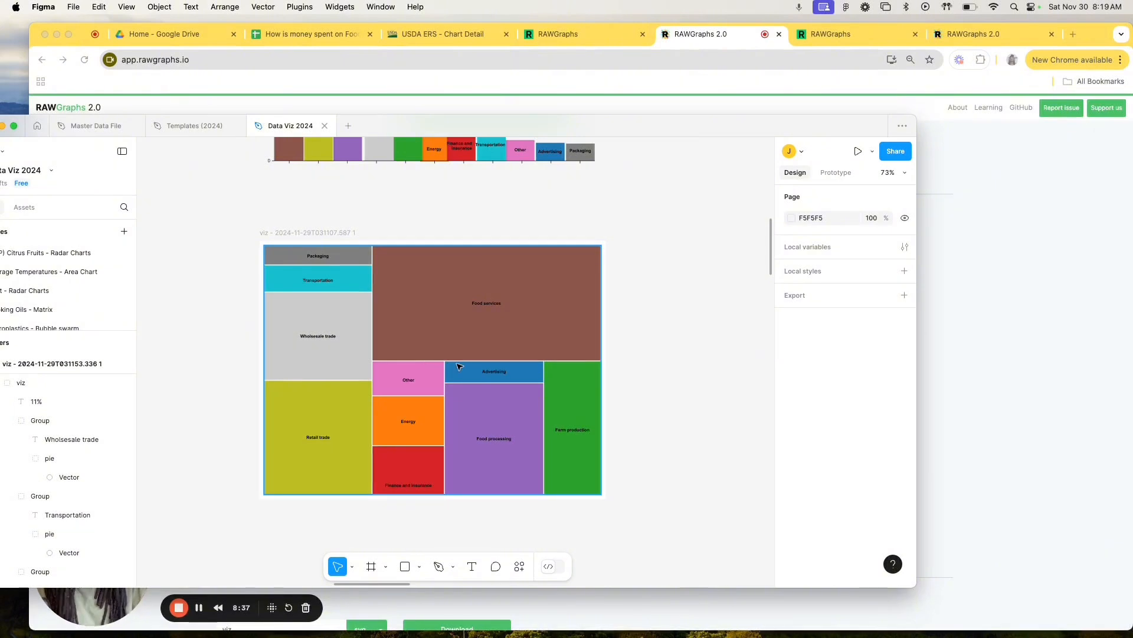
pyautogui.scroll(-6, 459, 367)
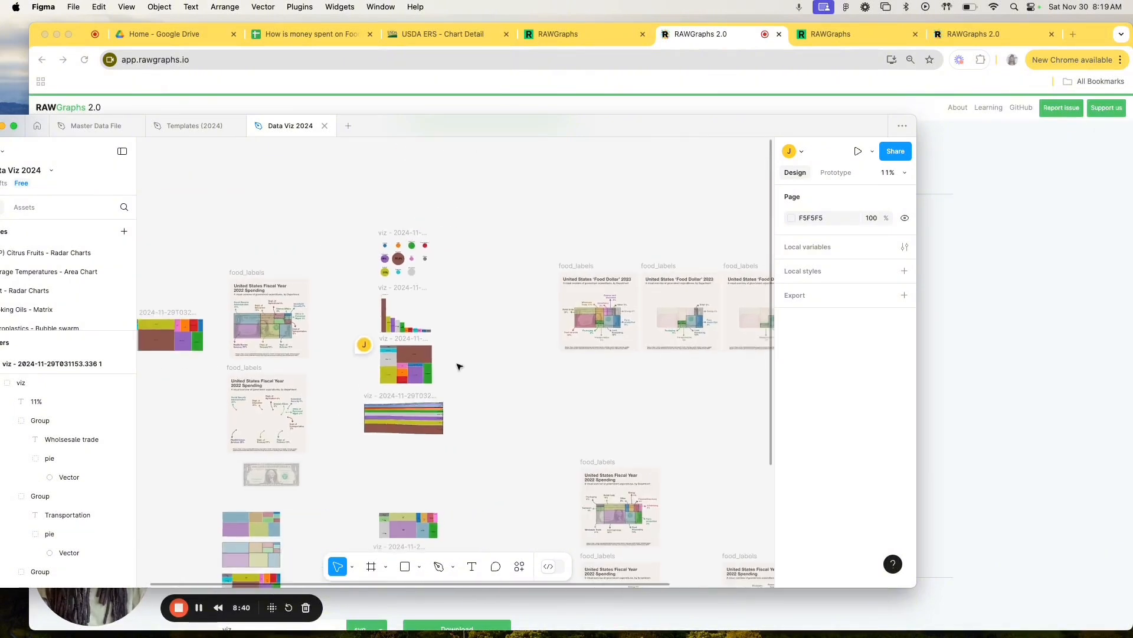
pyautogui.scroll(10, 459, 366)
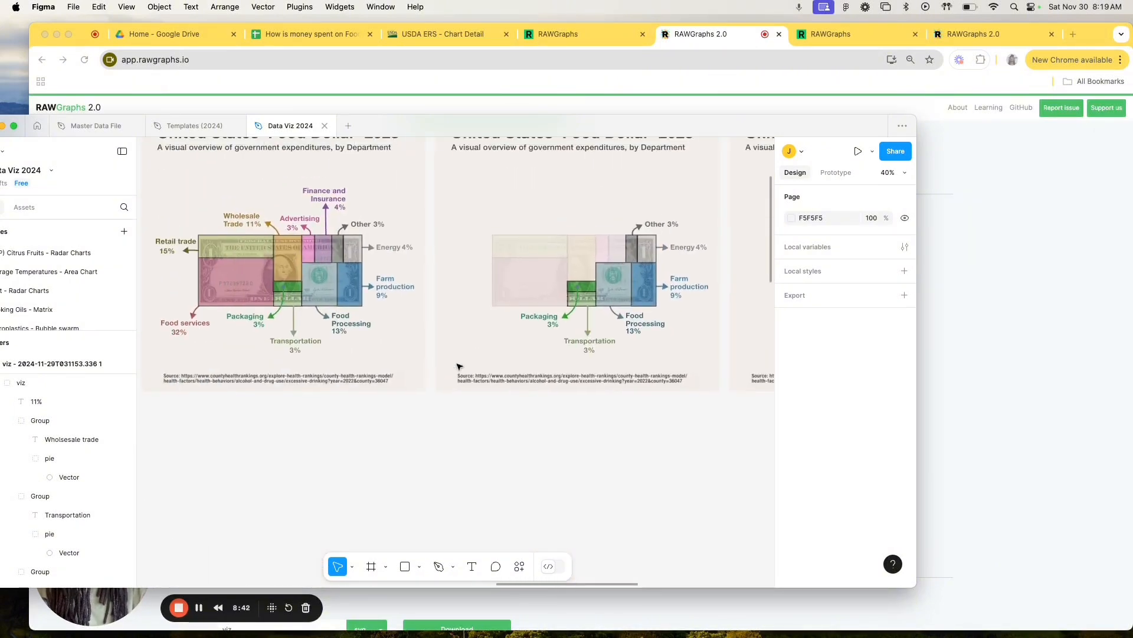
pyautogui.scroll(-4, 459, 367)
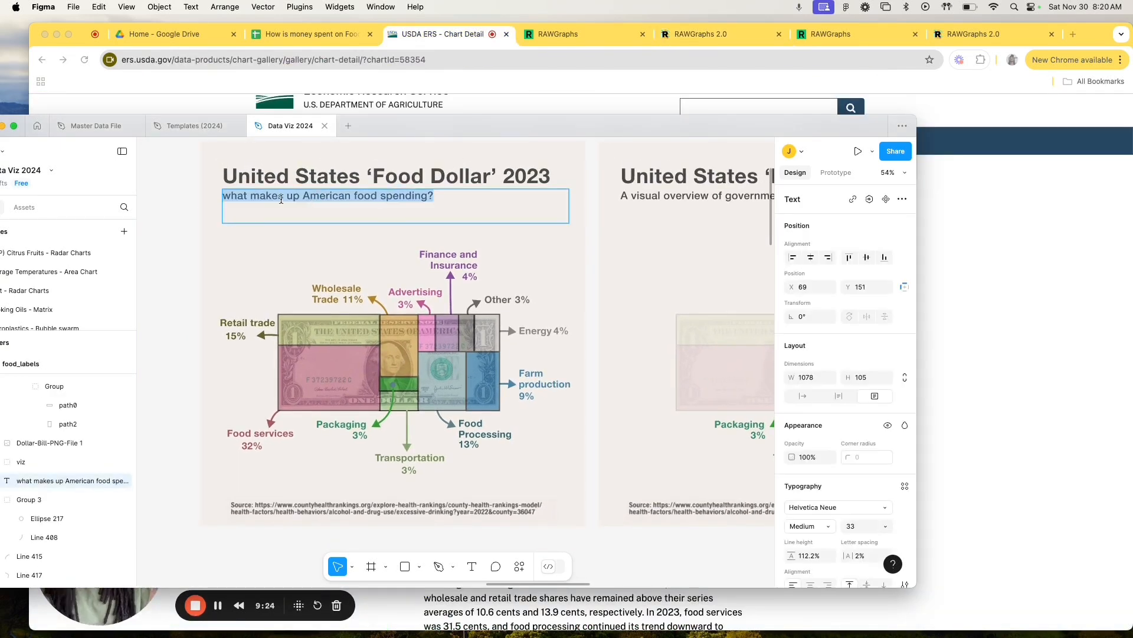
# Step: Replace the subtitle of the first 'Food Dollar' 2023 infographic with "Percentage of US food"
pyautogui.click(270, 199)
pyautogui.press('super+a')
pyautogui.write('Pce')
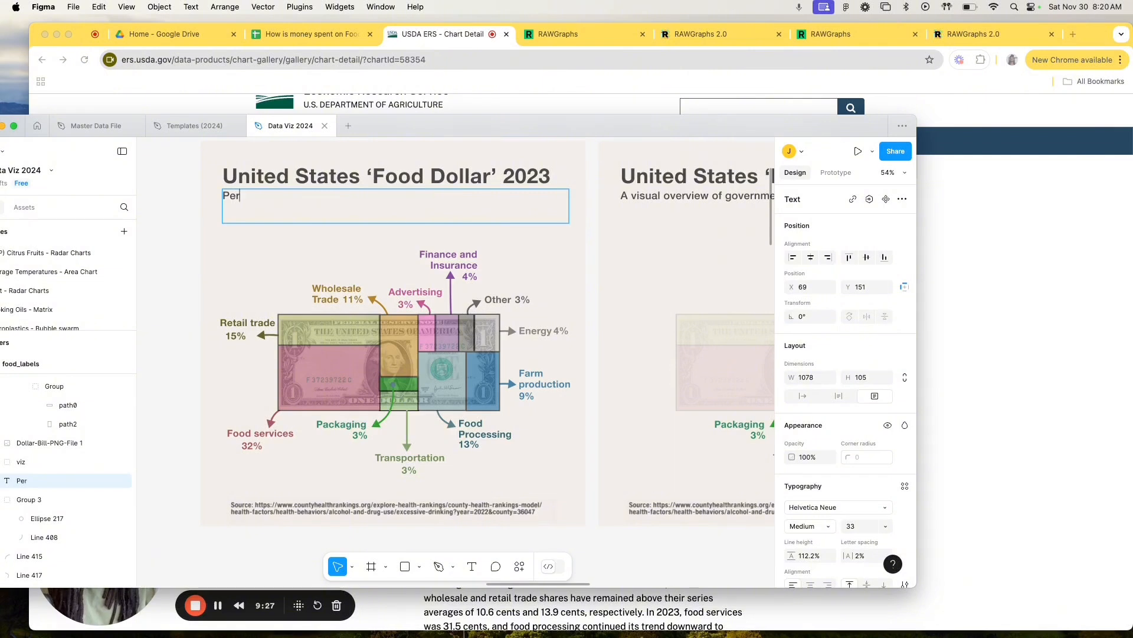
pyautogui.write('centage of ')
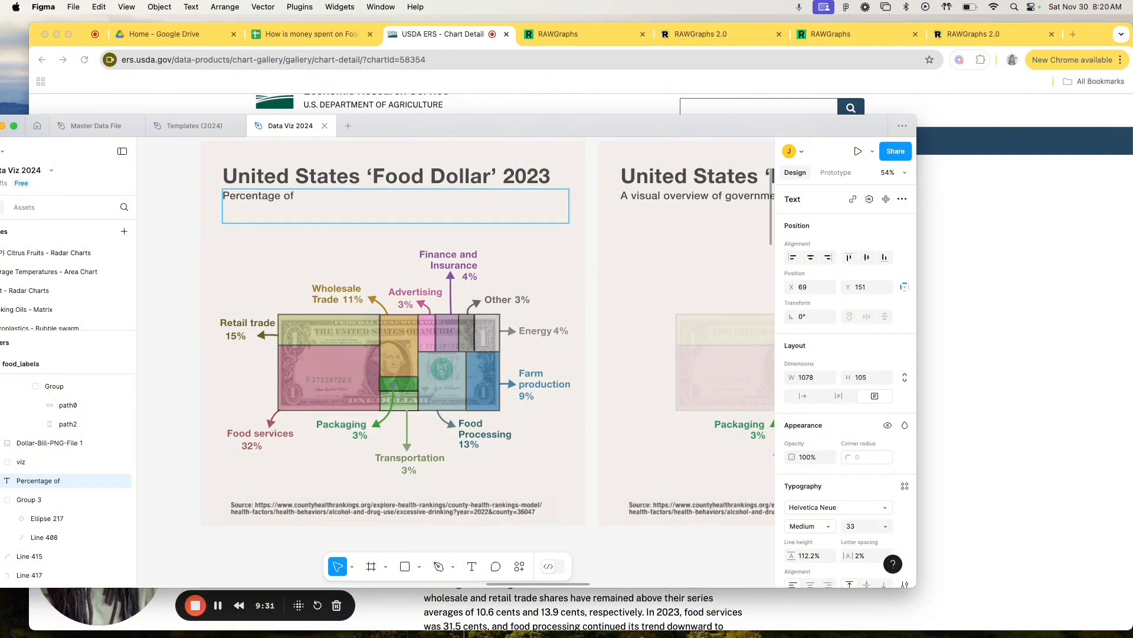
pyautogui.write('US food')
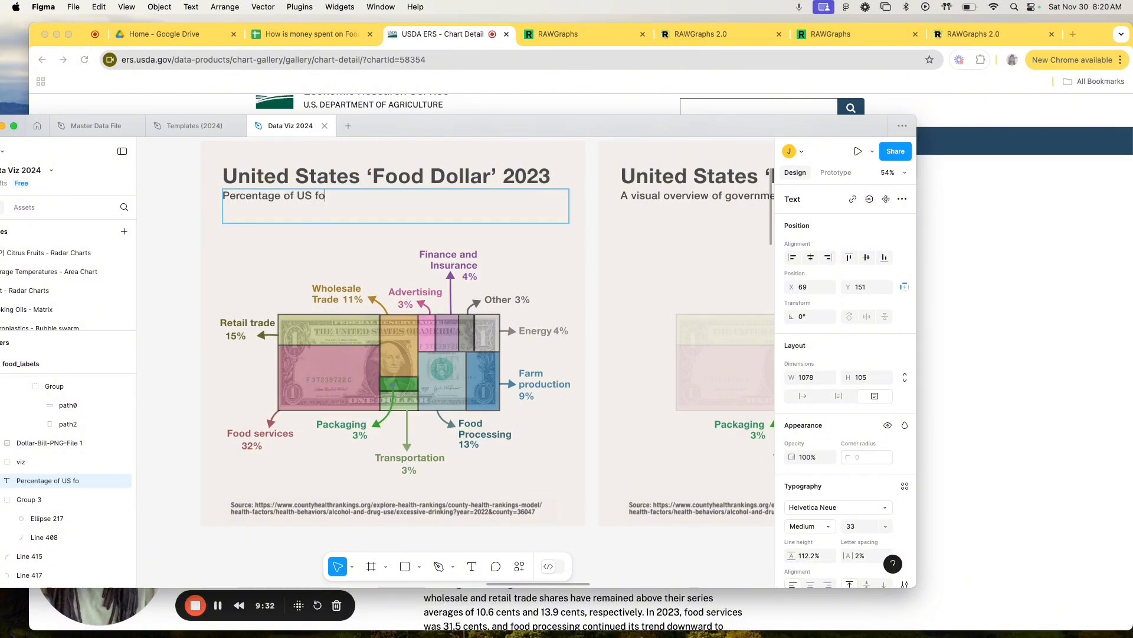
# Step: Reword the infographic's subtitle to "Categories of US food spending, by percentage"
pyautogui.doubleClick(253, 198)
pyautogui.write('Categories')
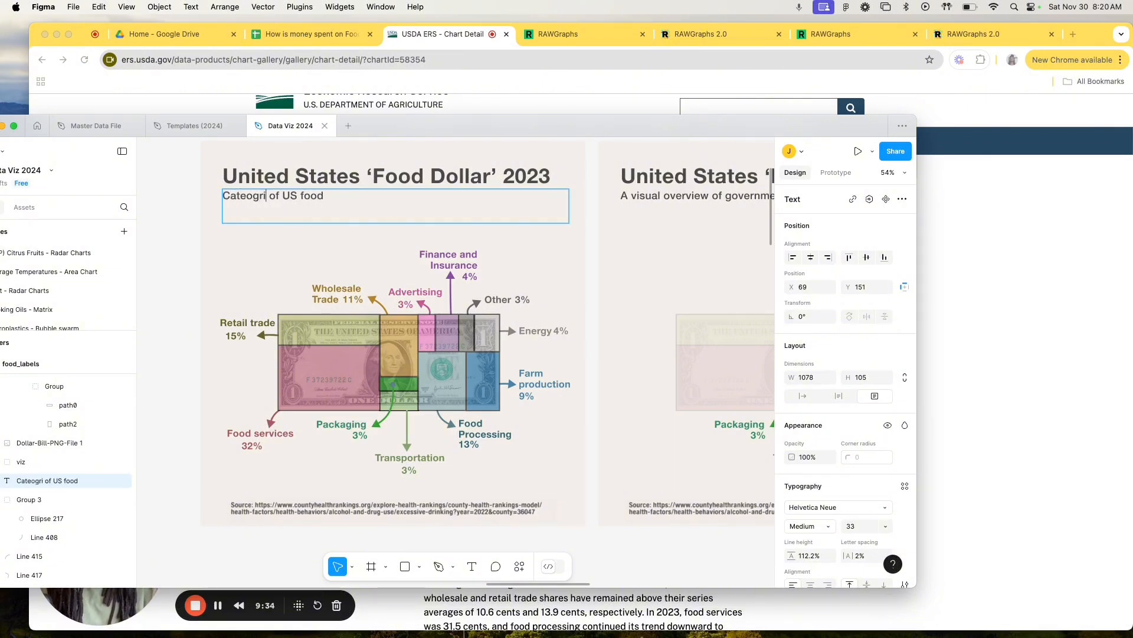
pyautogui.press('End')
pyautogui.write('spending, bu pe')
pyautogui.press('BackSpace')
pyautogui.press('BackSpace')
pyautogui.press('BackSpace')
pyautogui.write('y percentage')
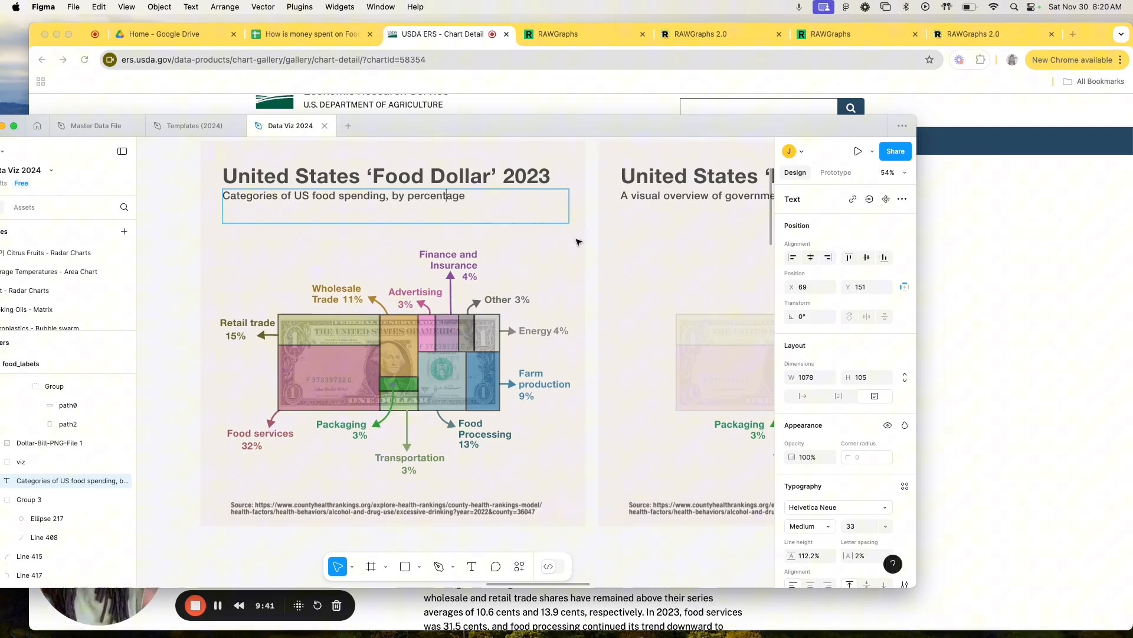
pyautogui.press('Escape')
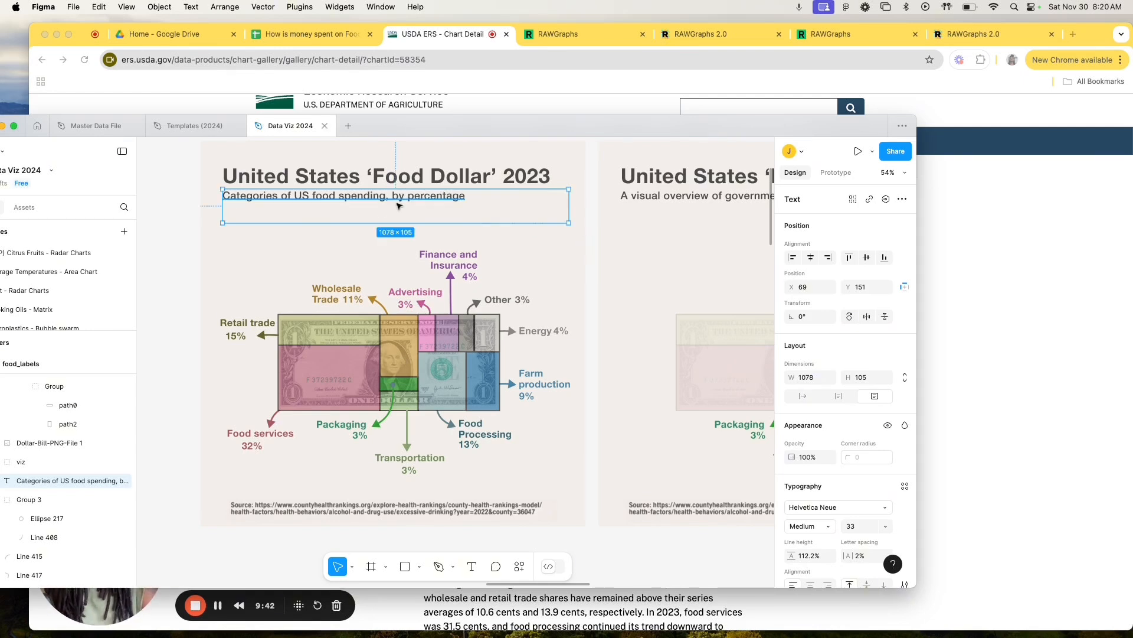
pyautogui.press('Escape')
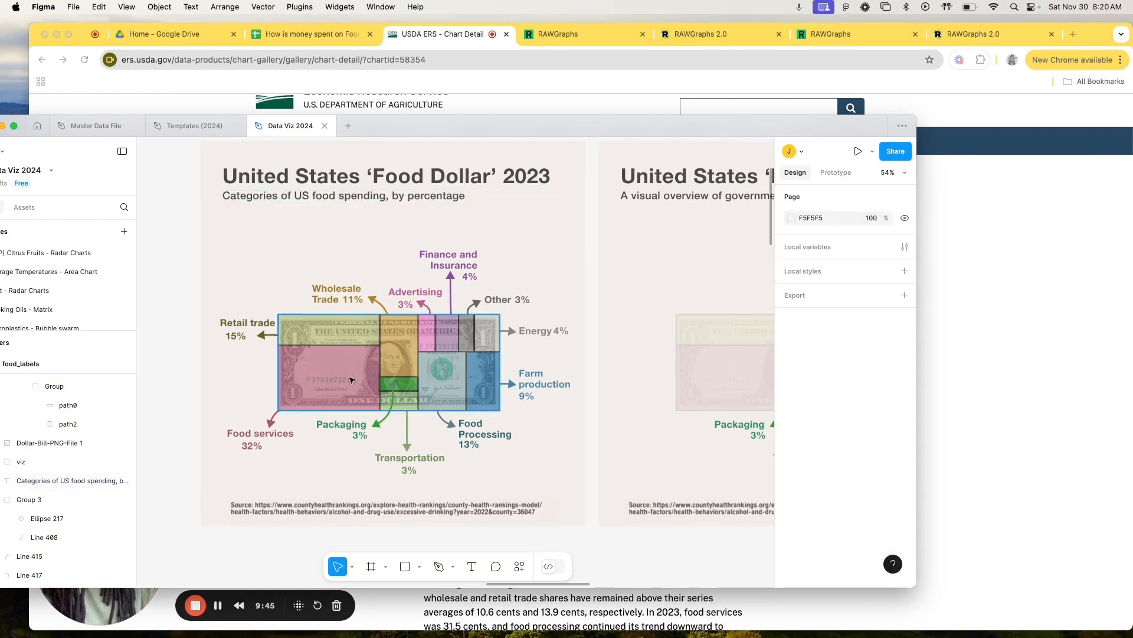
pyautogui.scroll(-10, 323, 354)
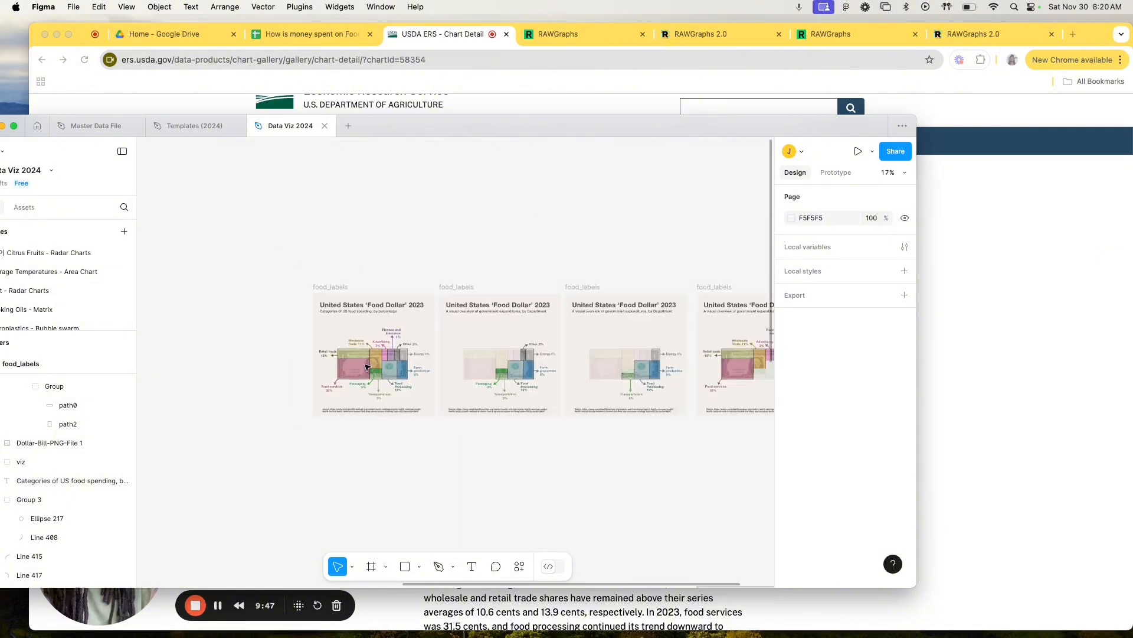
# Step: Rearrange the treemap by moving the Food services block down and the Other, Energy, and Finance and insurance blocks up to the upper edge
pyautogui.scroll(10, 259, 392)
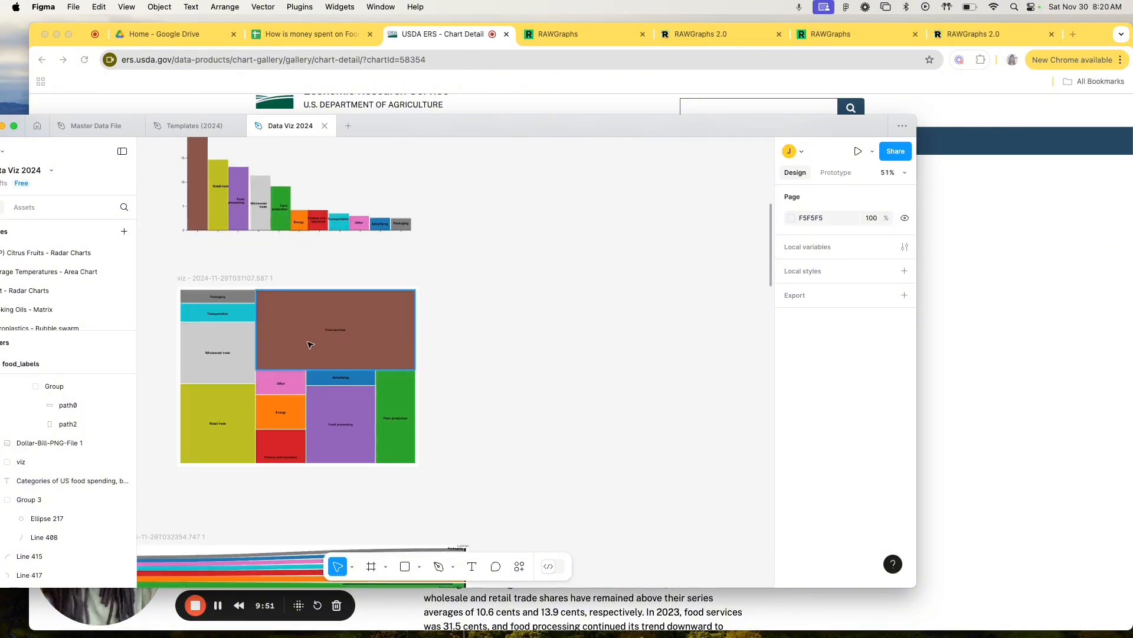
pyautogui.moveTo(310, 335); pyautogui.dragTo(307, 426)
pyautogui.click(275, 407)
pyautogui.rightClick(282, 412)
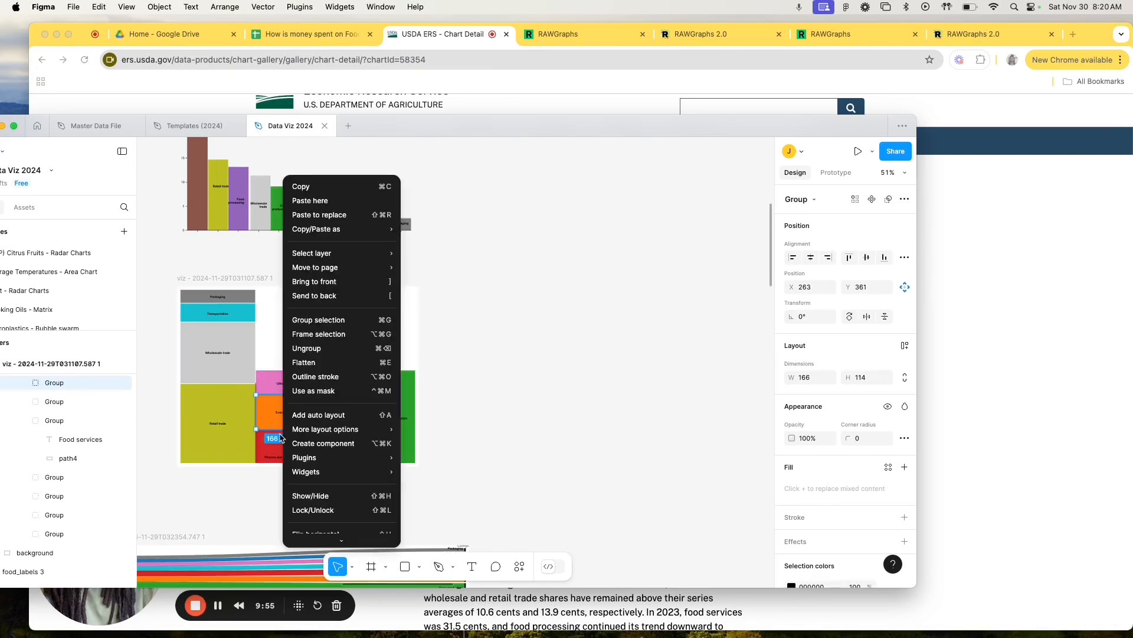
pyautogui.click(259, 448)
pyautogui.click(260, 448)
pyautogui.keyDown('shift'); pyautogui.click(273, 418); pyautogui.keyUp('shift')
pyautogui.keyDown('shift'); pyautogui.click(277, 385); pyautogui.keyUp('shift')
pyautogui.moveTo(277, 415); pyautogui.dragTo(277, 334)
pyautogui.click(478, 294)
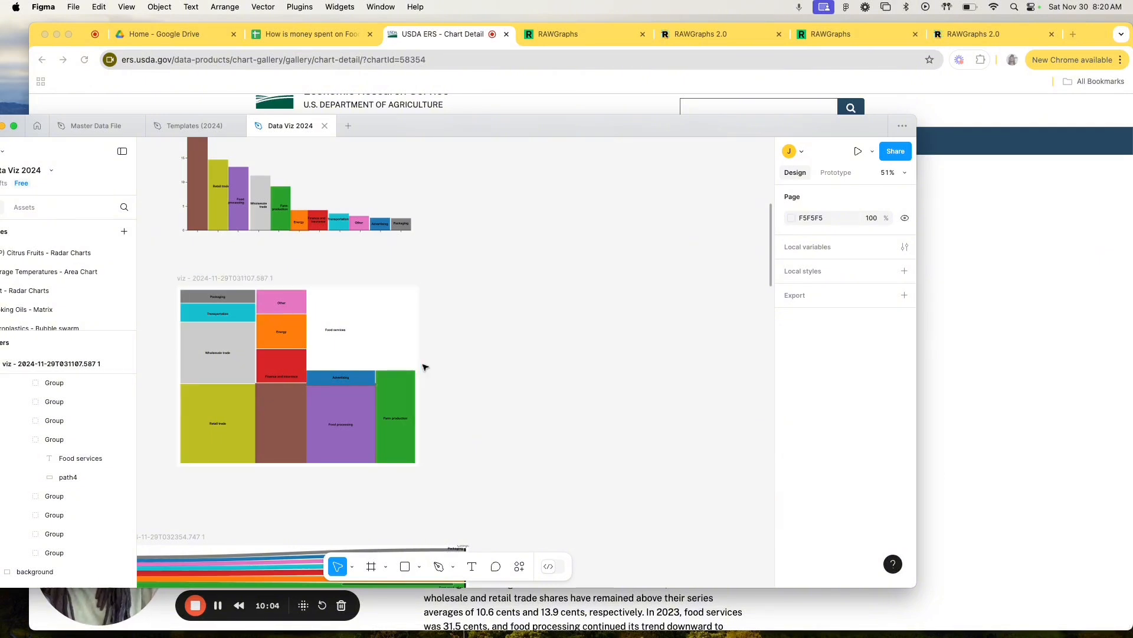
# Step: Compare the rearranged treemap and the bar chart with the labelled 'Food Dollar' 2023 dollar-bill infographic
pyautogui.hscroll(10, 431, 371)
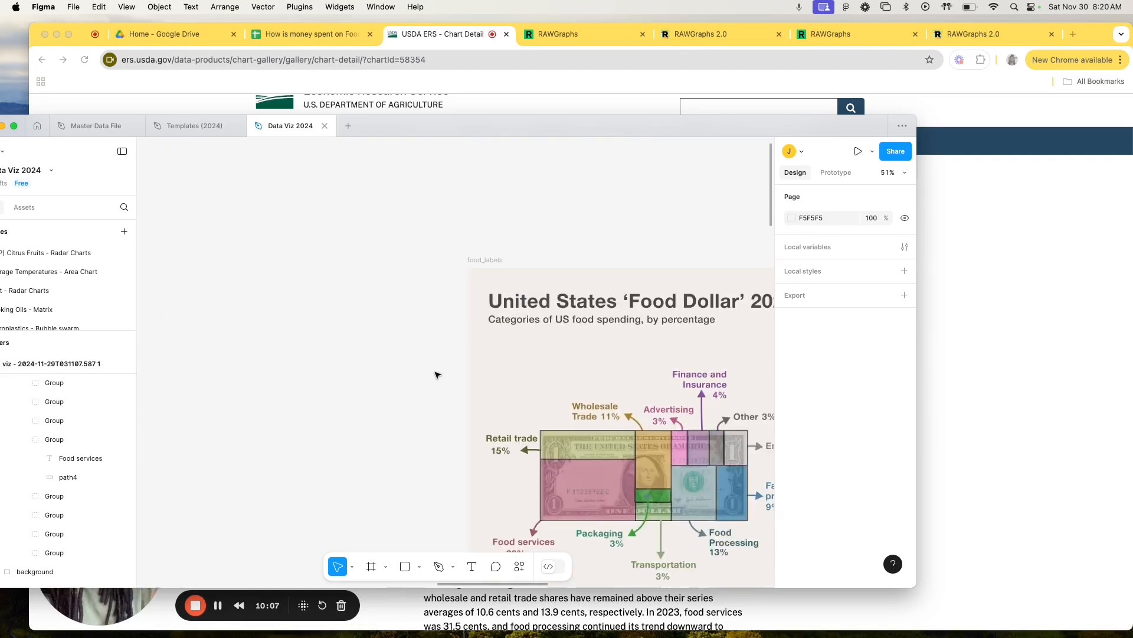
pyautogui.hscroll(10, 437, 374)
pyautogui.scroll(-5, 461, 390)
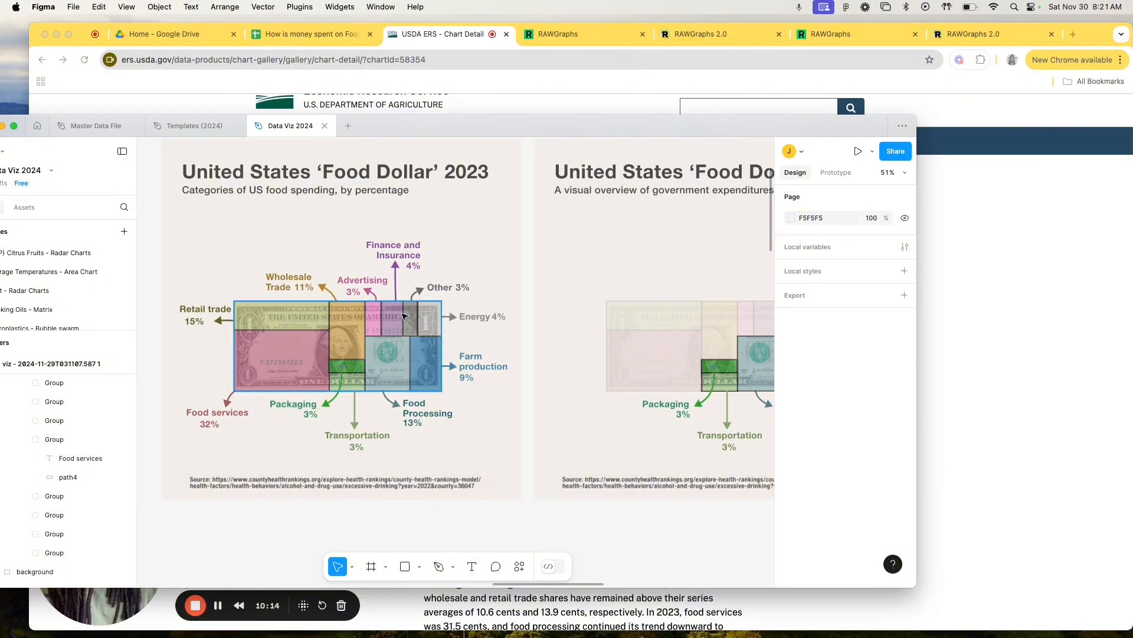
pyautogui.scroll(-5, 378, 317)
pyautogui.hscroll(-6, 377, 317)
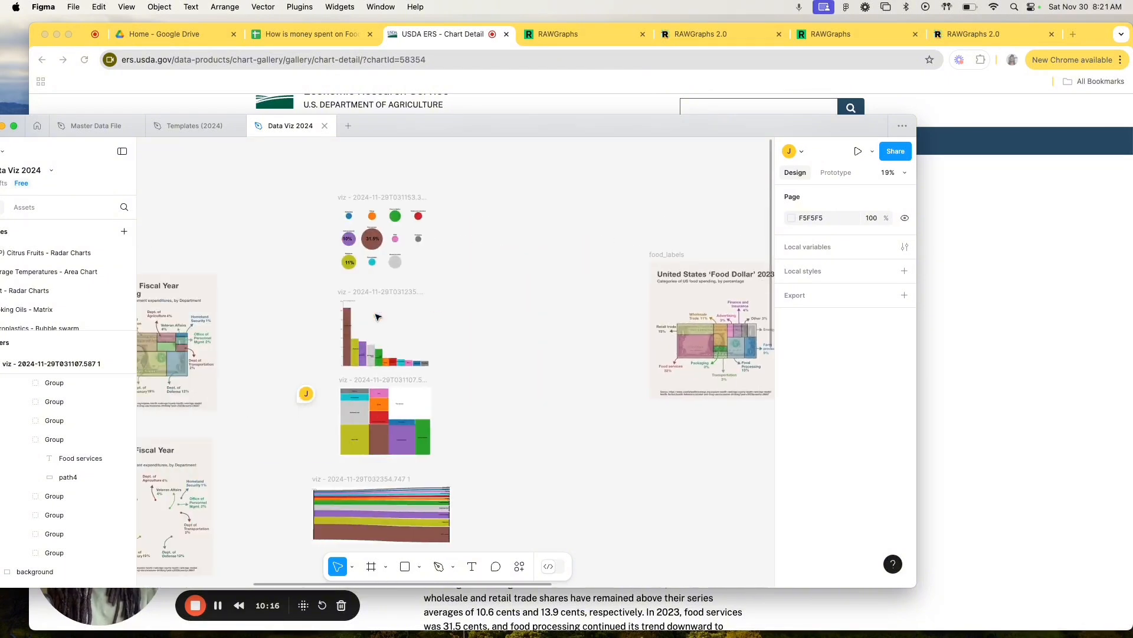
pyautogui.scroll(8, 378, 317)
pyautogui.scroll(-1, 378, 317)
pyautogui.scroll(-2, 378, 317)
pyautogui.hscroll(1, 378, 317)
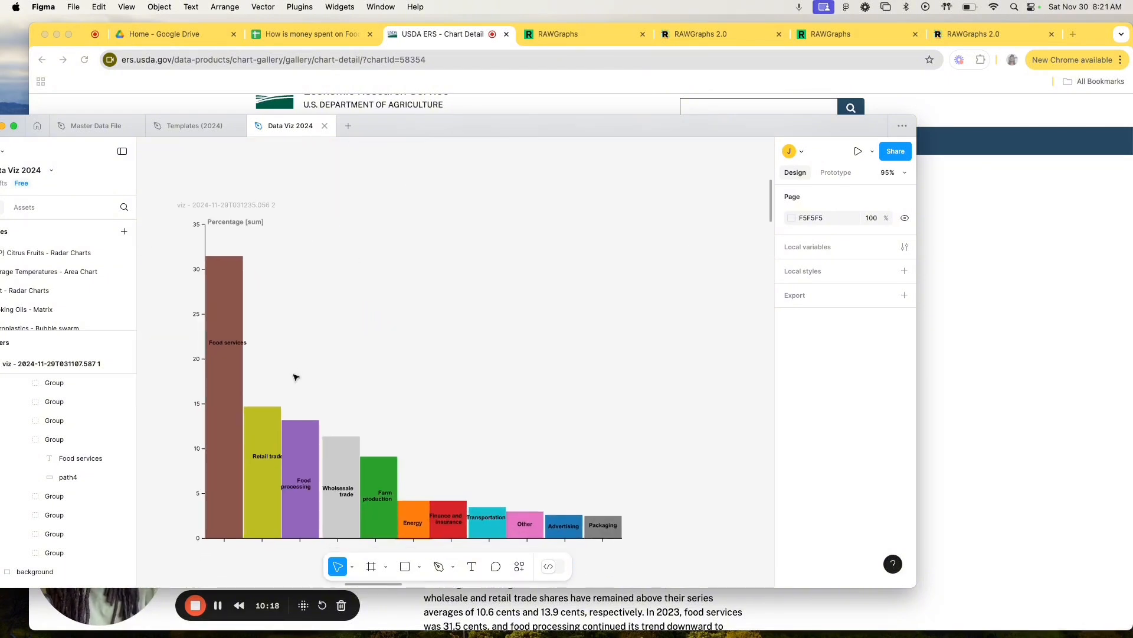
pyautogui.hscroll(15, 314, 377)
pyautogui.scroll(3, 313, 376)
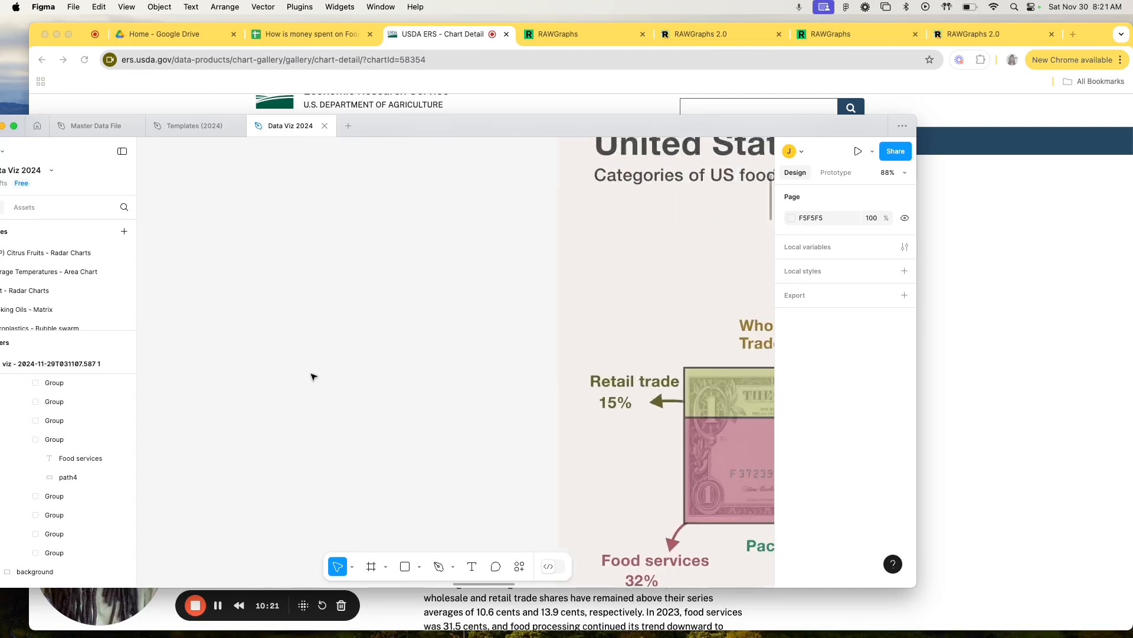
pyautogui.scroll(-3, 313, 377)
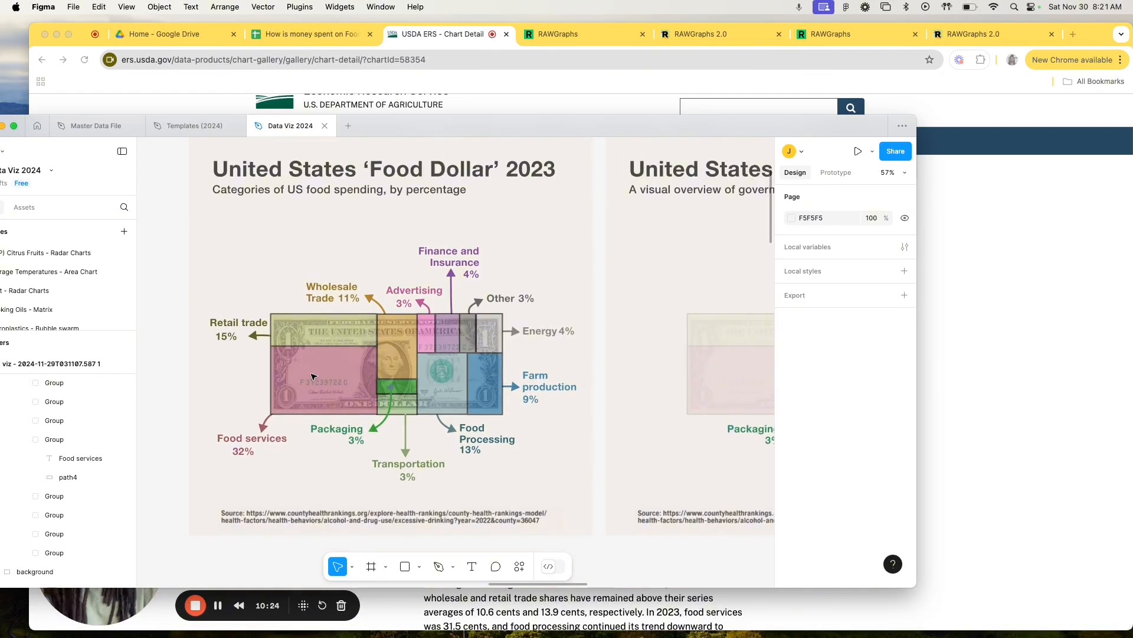
# Step: Examine the 'Food Dollar' 2023 versions that highlight only some categories, and view the USDA industry group bill chart in Chrome
pyautogui.scroll(1, 313, 377)
pyautogui.hscroll(1, 313, 377)
pyautogui.hscroll(10, 314, 376)
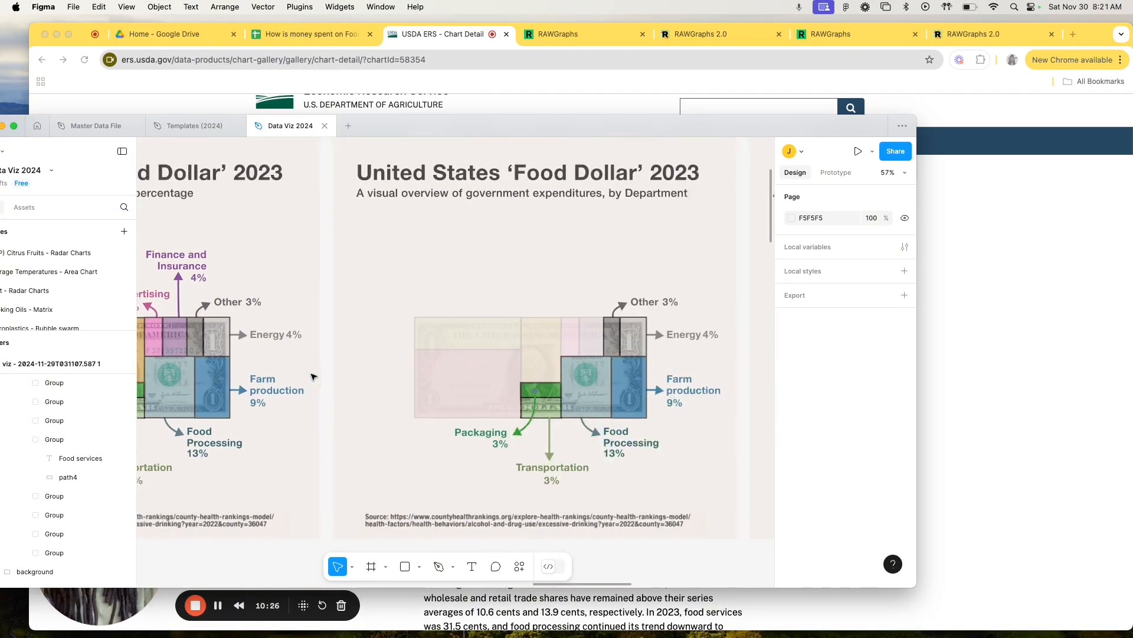
pyautogui.hscroll(-5, 314, 376)
pyautogui.hscroll(10, 313, 377)
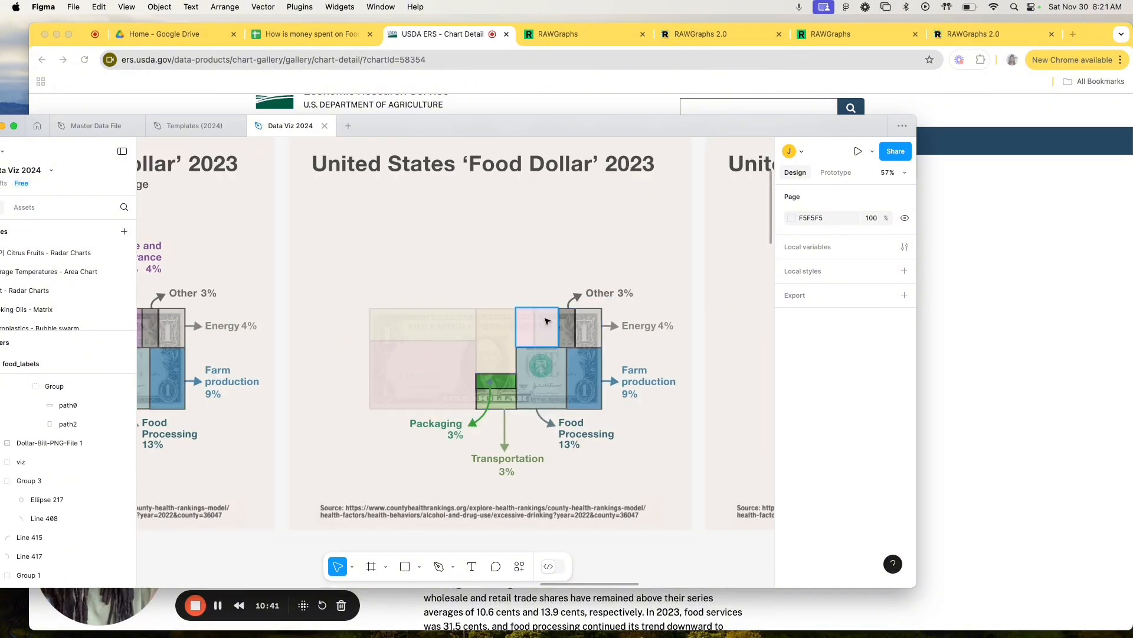
pyautogui.hscroll(6, 531, 278)
pyautogui.hscroll(6, 531, 278)
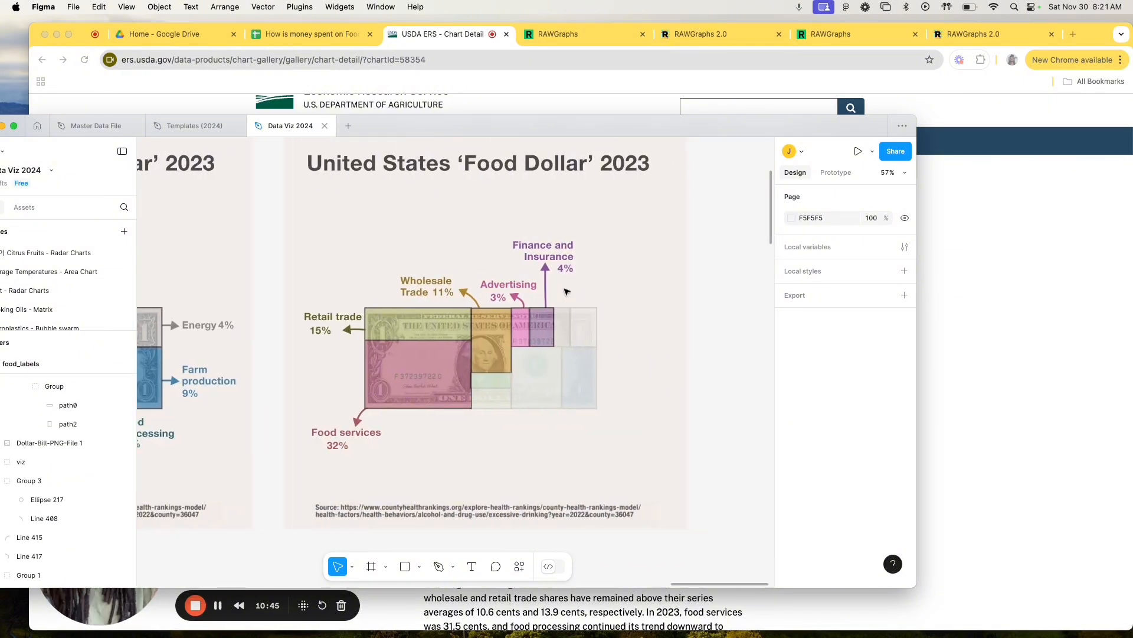
pyautogui.hscroll(-10, 649, 335)
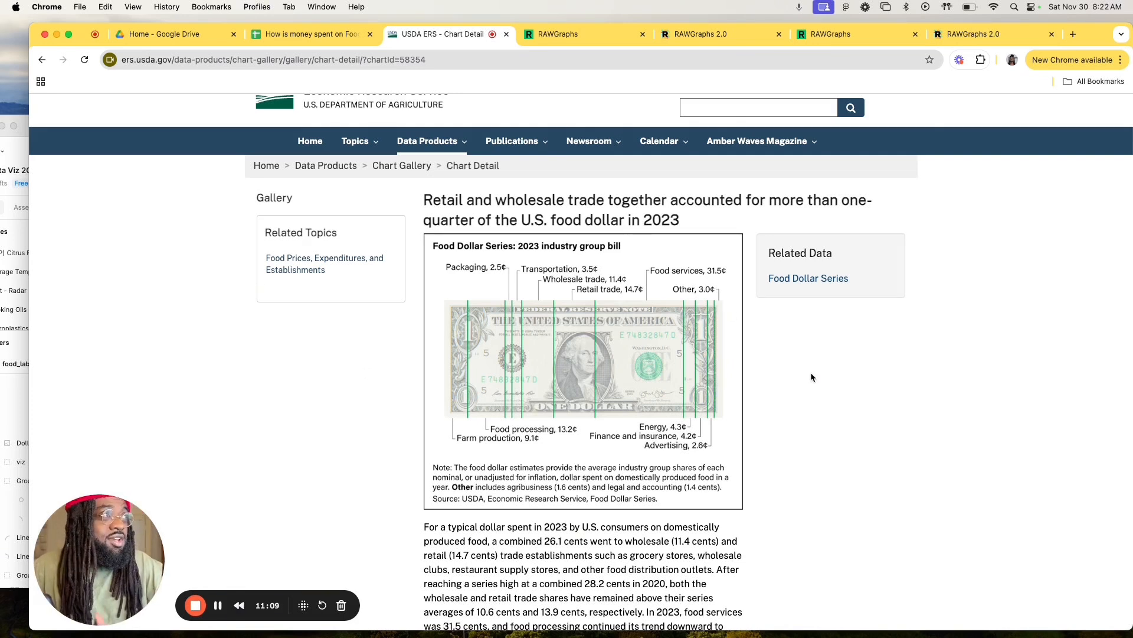
pyautogui.scroll(2, 810, 372)
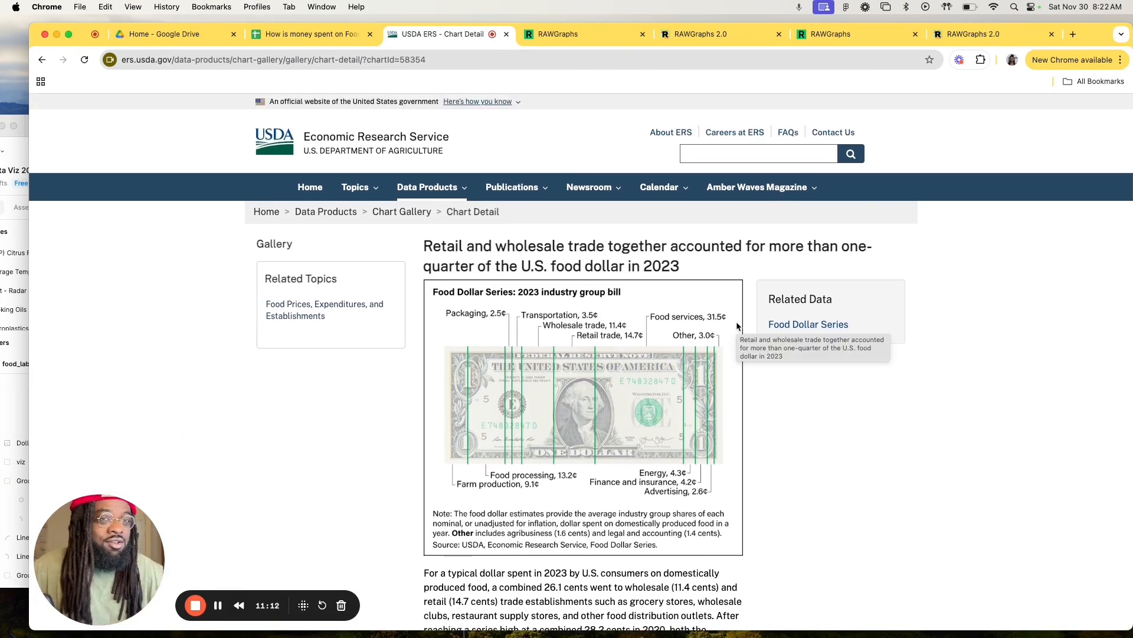